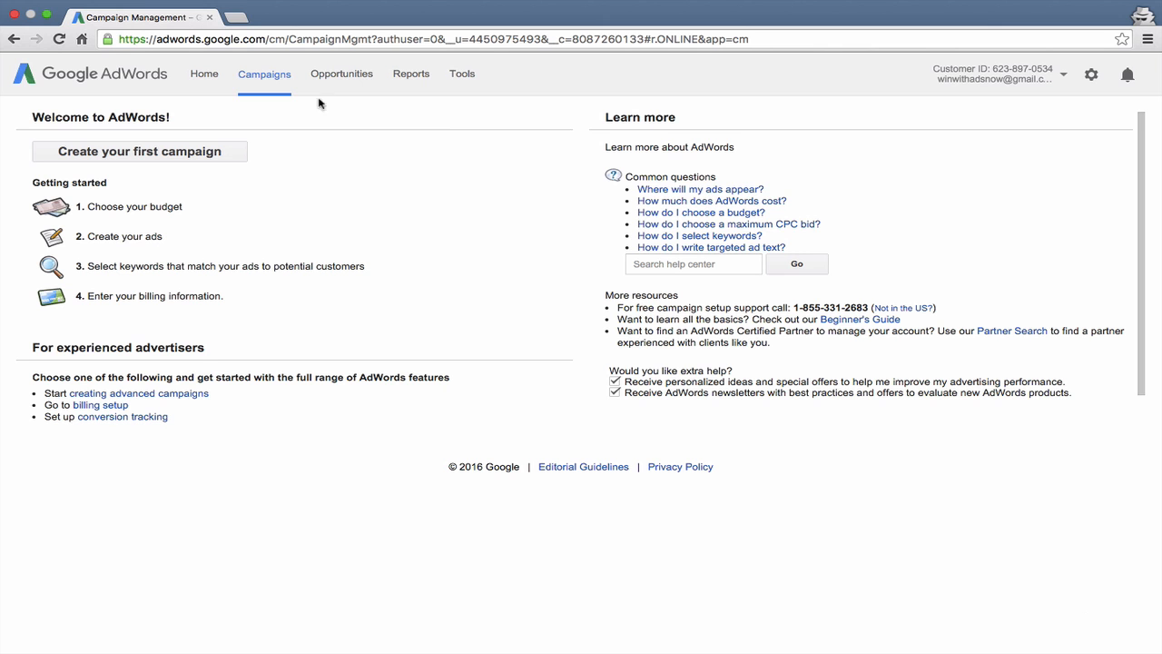
Open the Keyword Planner
left_click(471, 78)
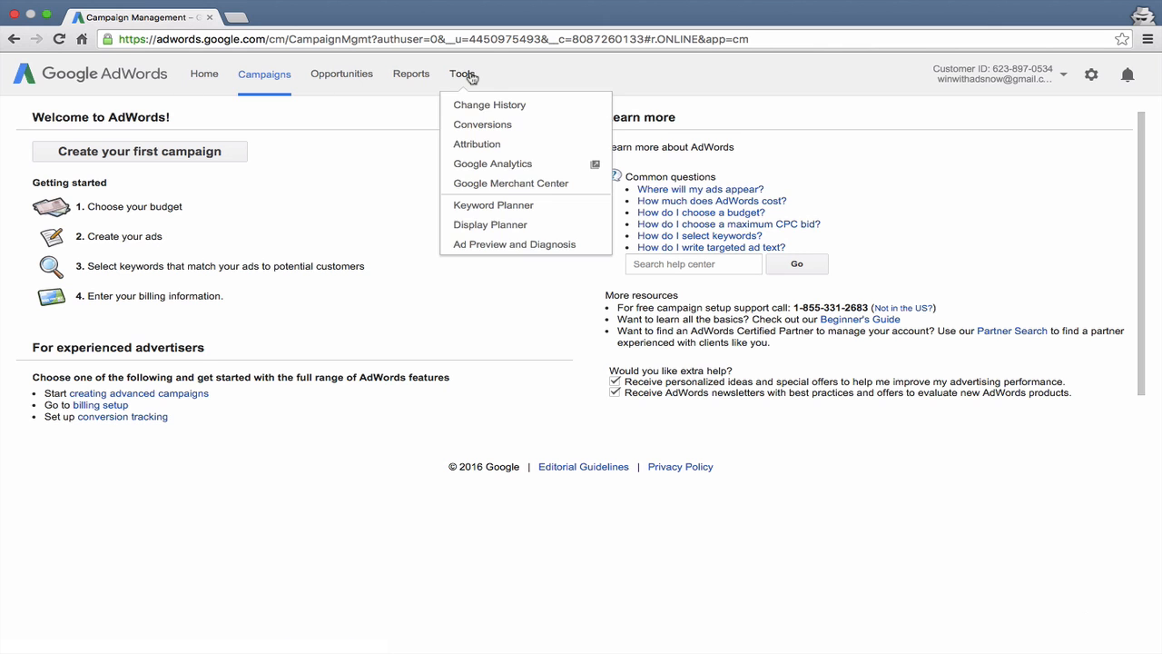
left_click(497, 207)
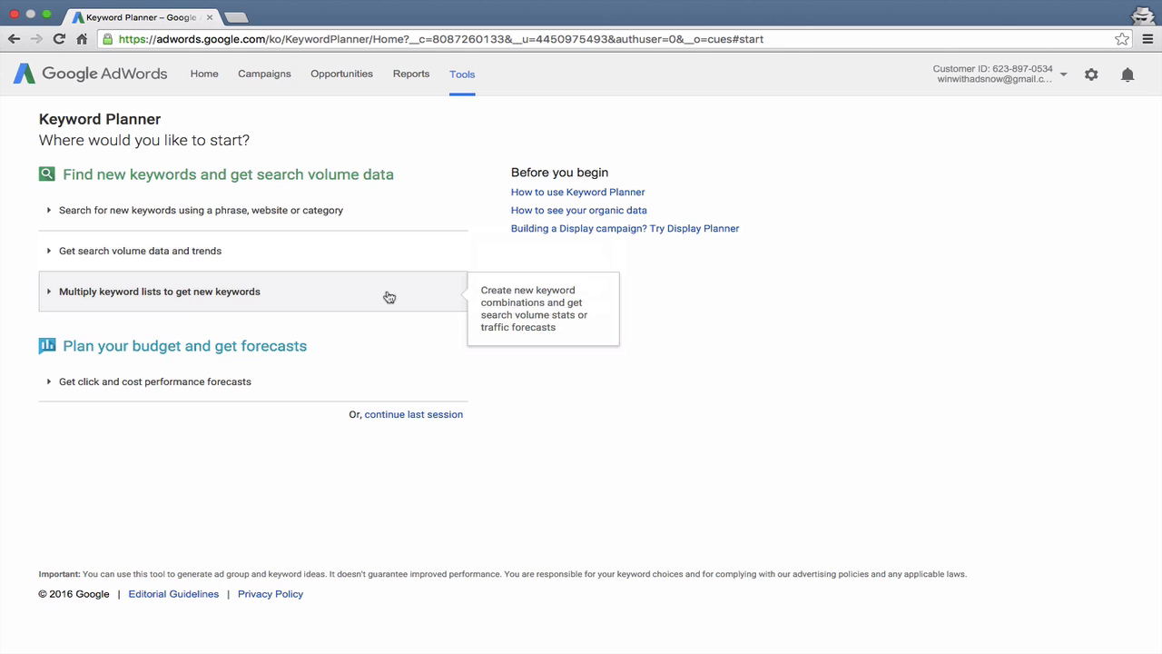
Examine the two keyword lists and targeting options for multiplying keyword lists, and collapse that section again
left_click(389, 297)
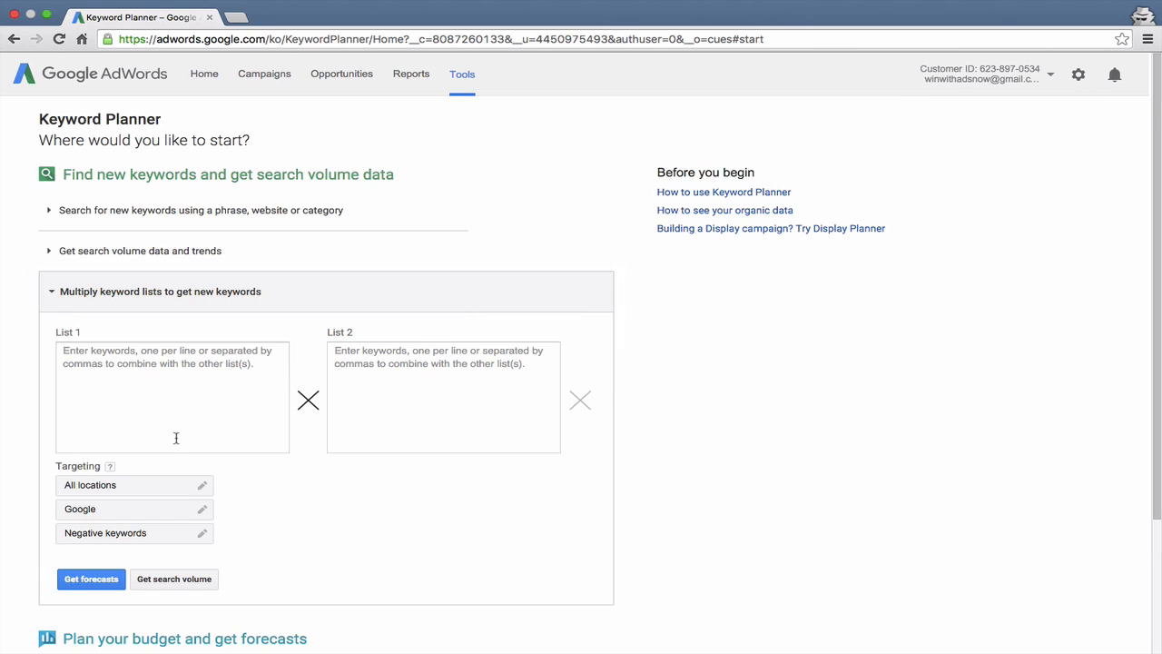
left_click(120, 379)
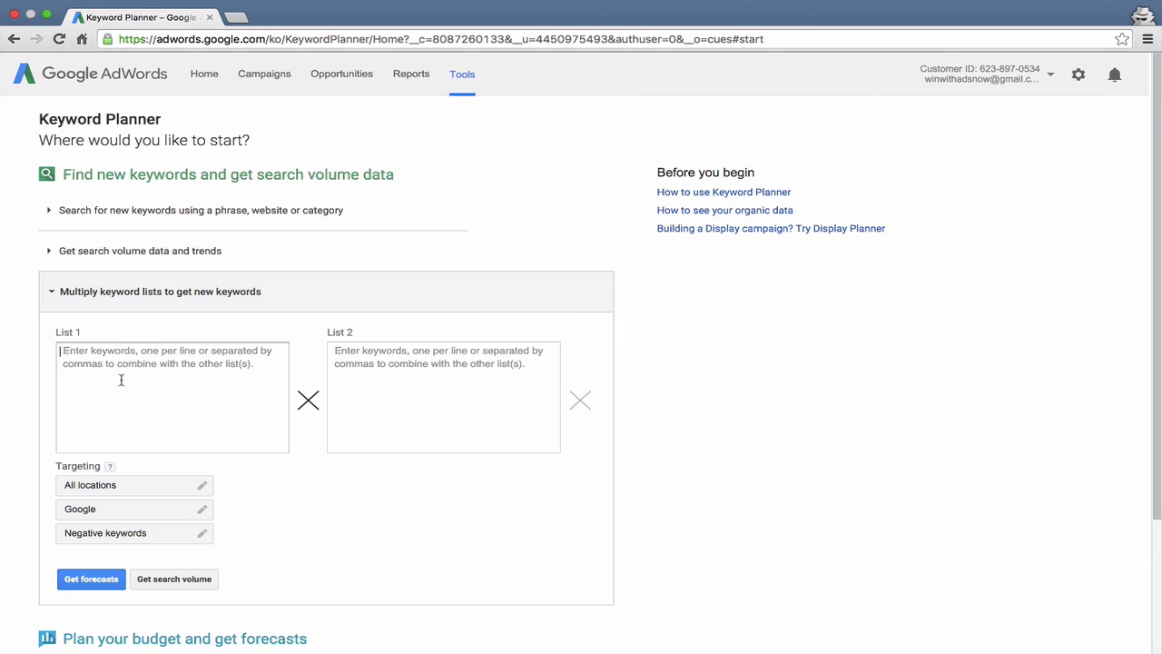
left_click(433, 366)
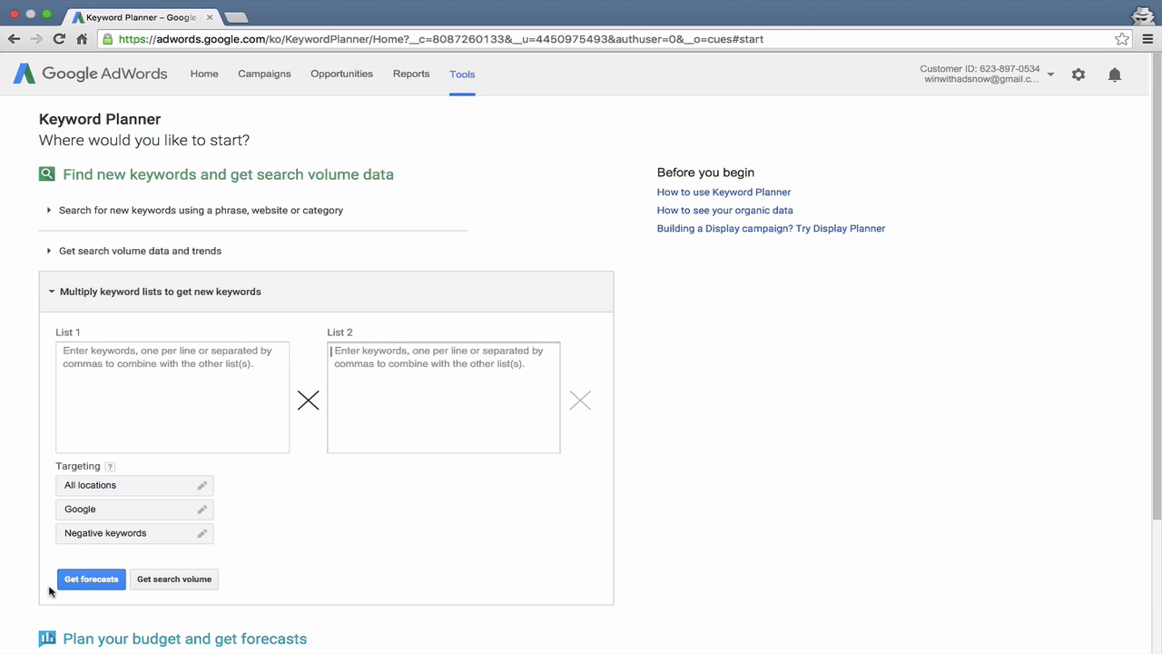
scroll(217, 484, "down", 2)
scroll(216, 484, "down", 1)
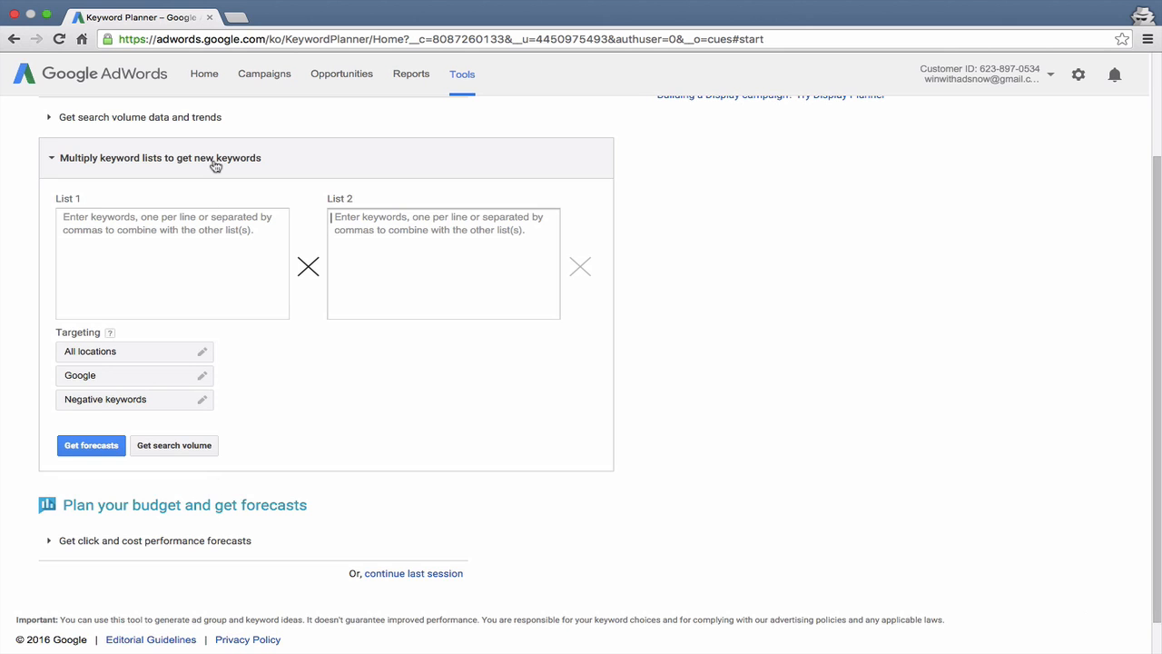
left_click(216, 160)
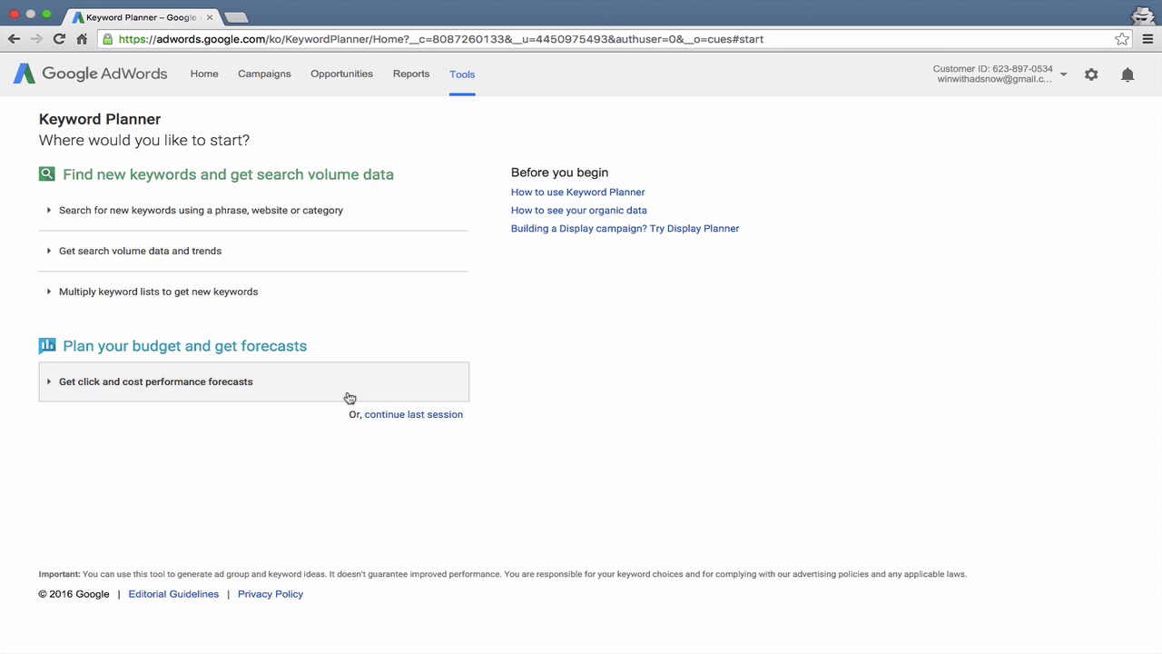
Expand the search for new keywords by phrase, website or category and review its product and landing page fields
left_click(364, 212)
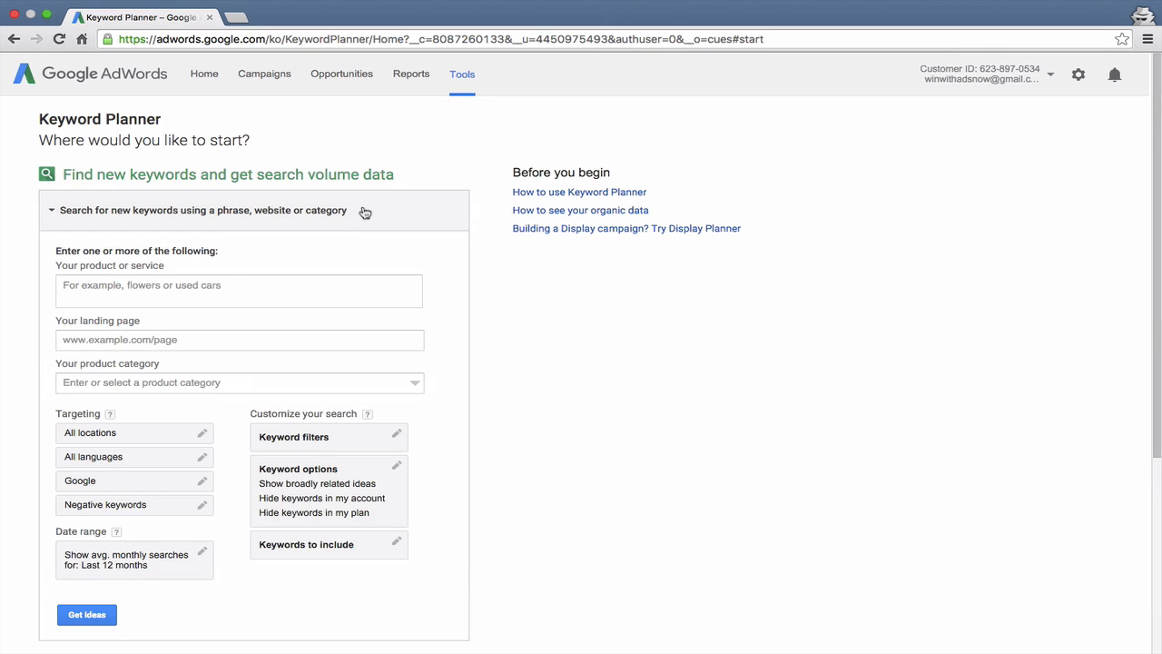
left_click(316, 300)
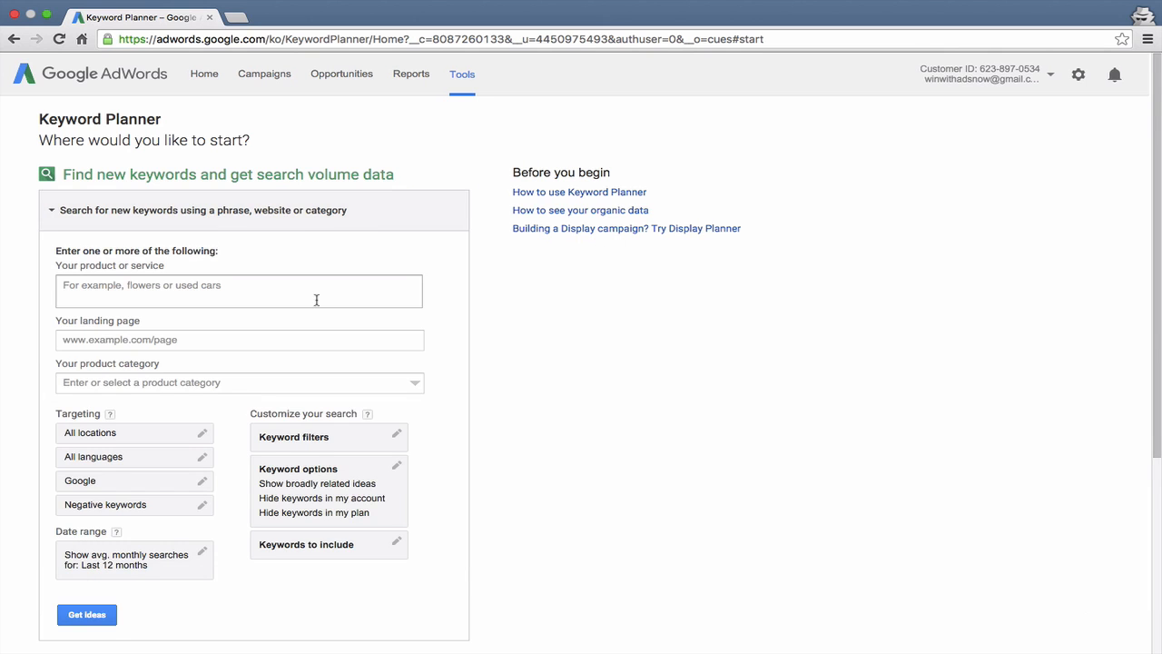
scroll(316, 299, "down", 1)
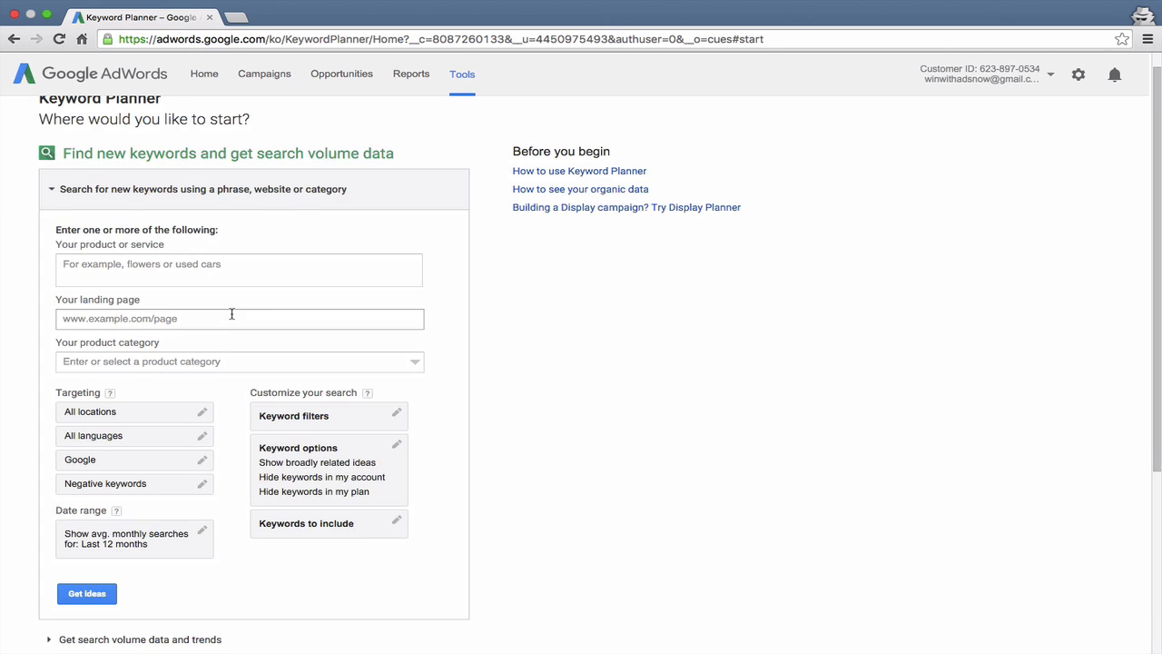
left_click(116, 275)
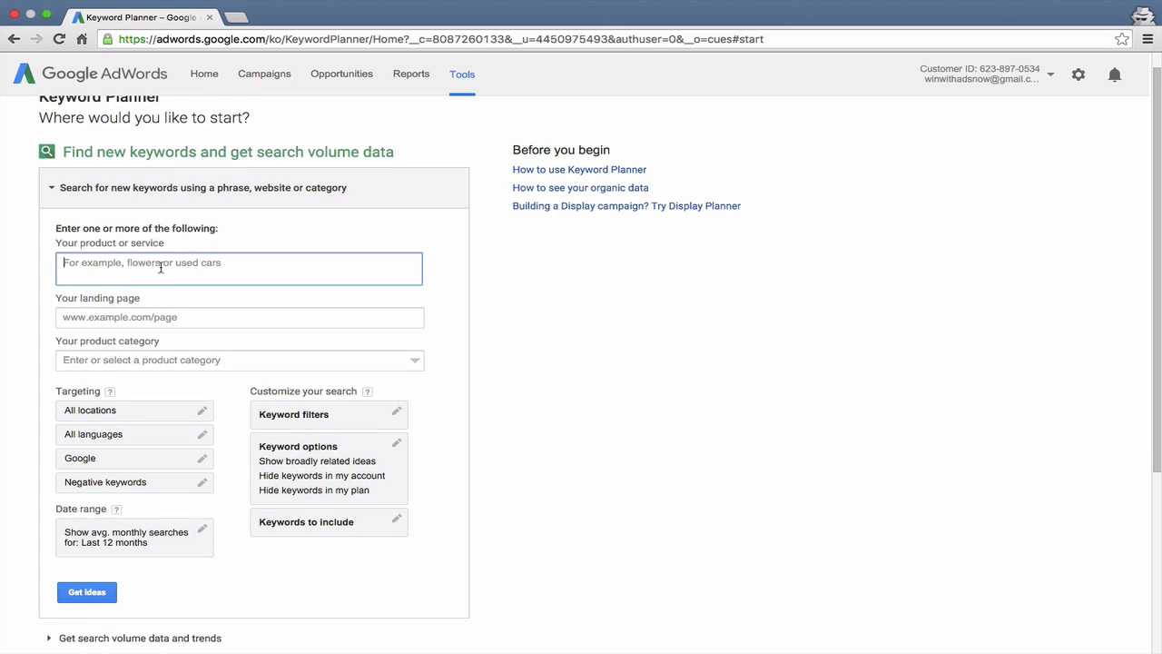
left_click(169, 322)
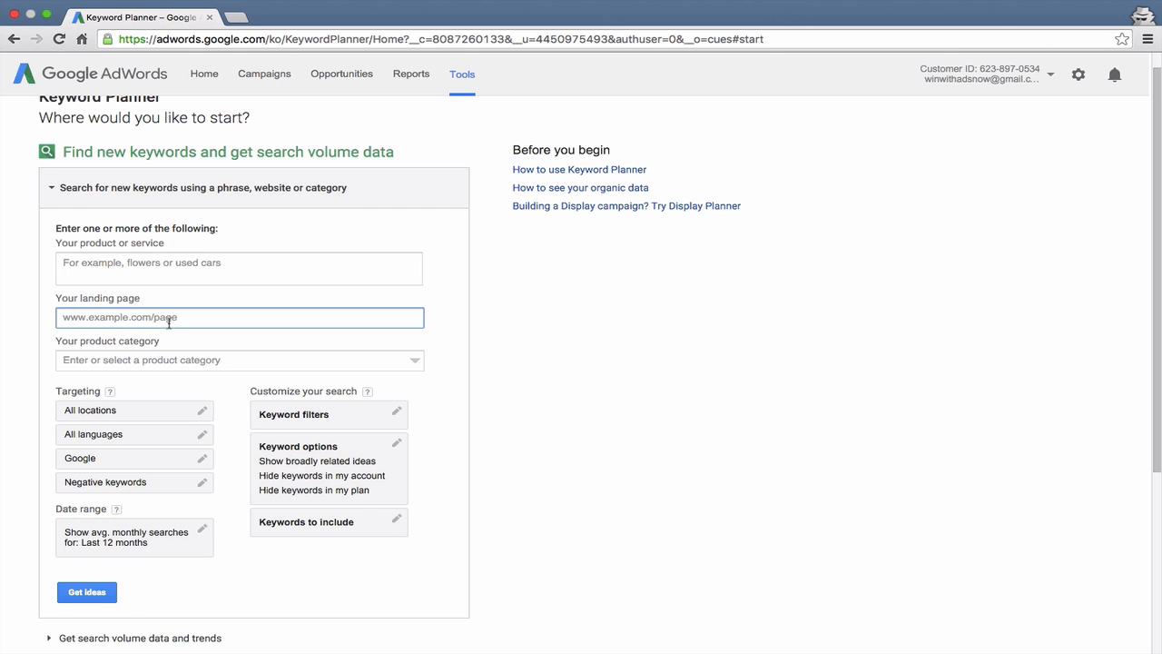
Set the product category to Briefcases, under Apparel, Apparel Accessories, Bags & Packs
left_click(209, 361)
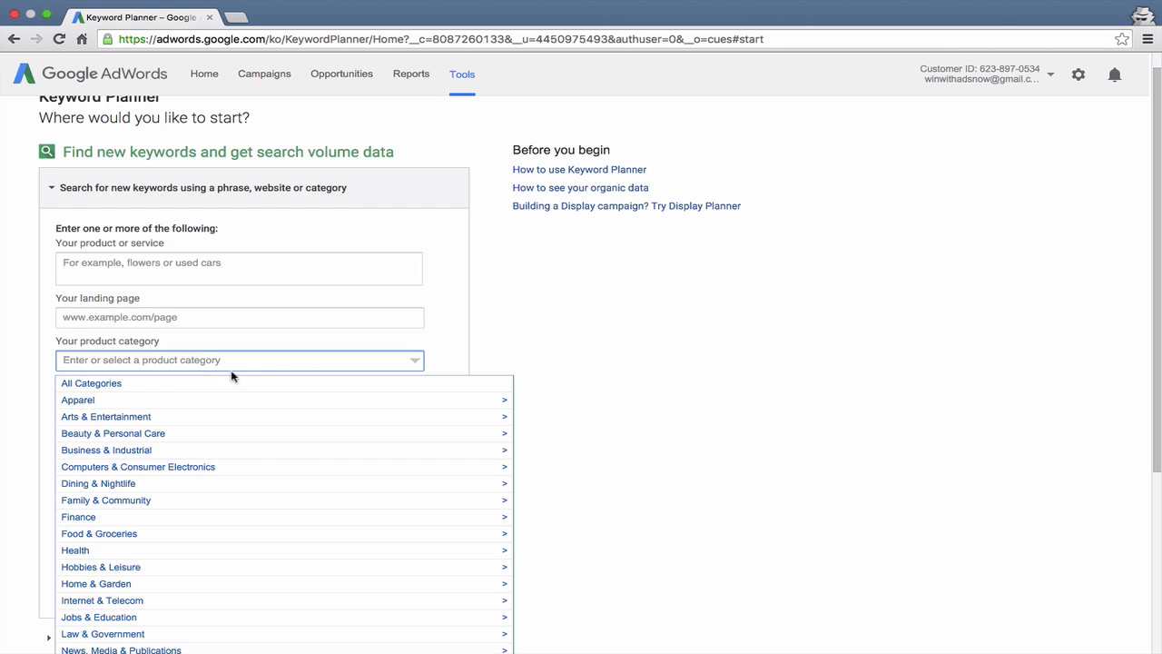
scroll(233, 349, "down", 3)
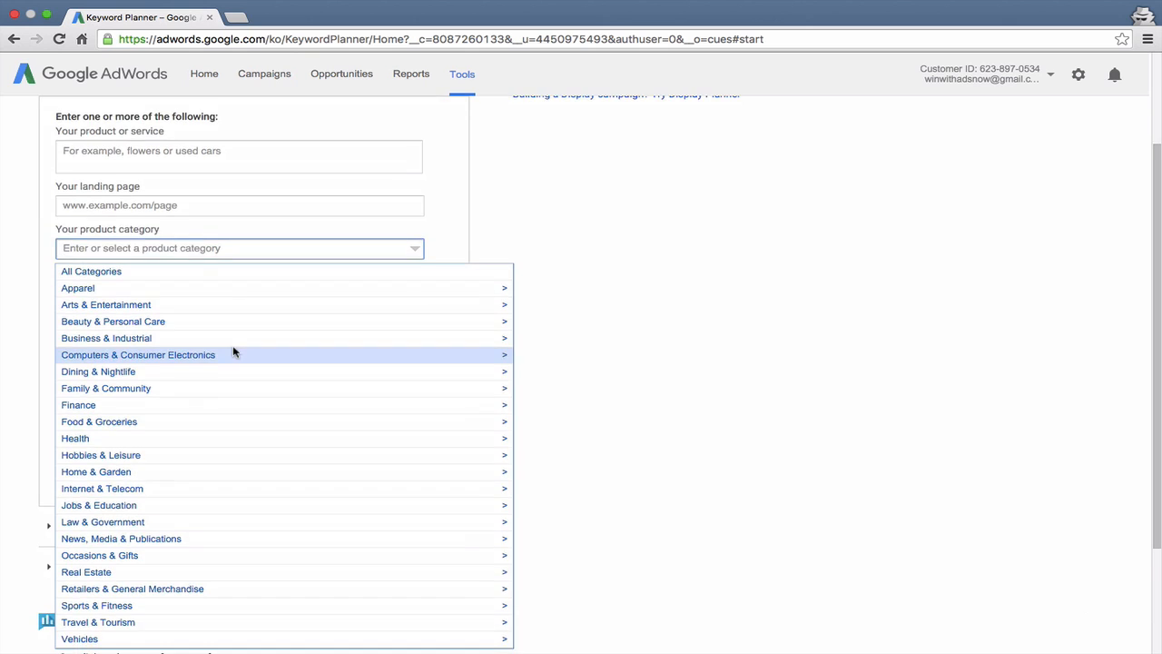
scroll(234, 353, "down", 1)
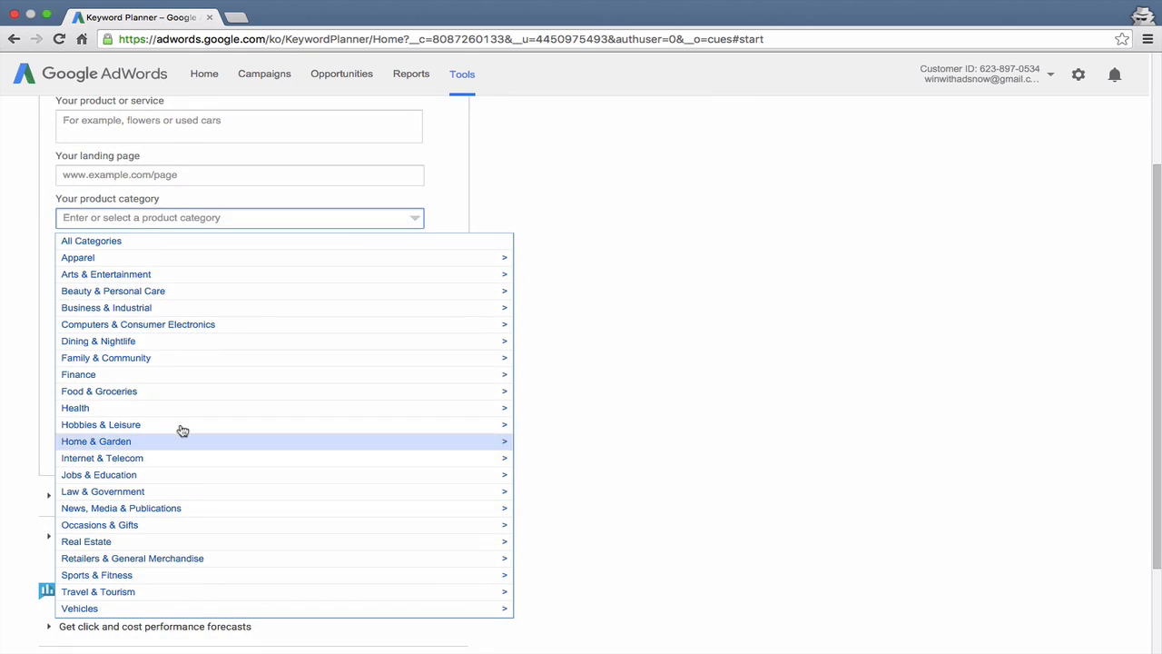
left_click(138, 261)
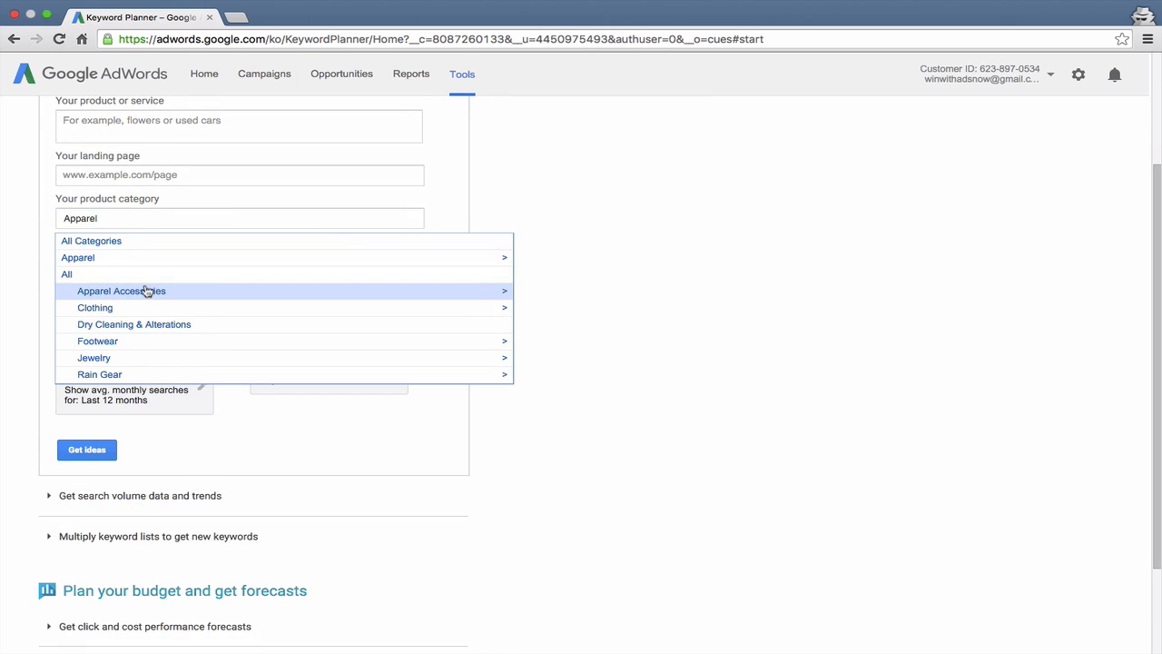
left_click(146, 293)
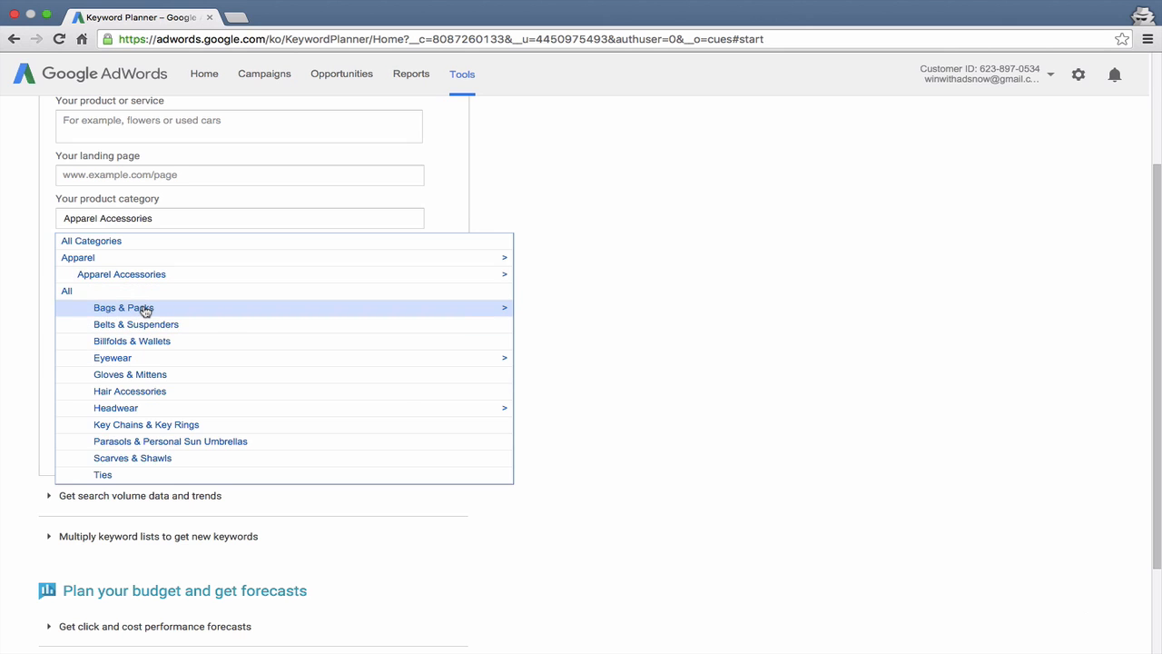
left_click(145, 310)
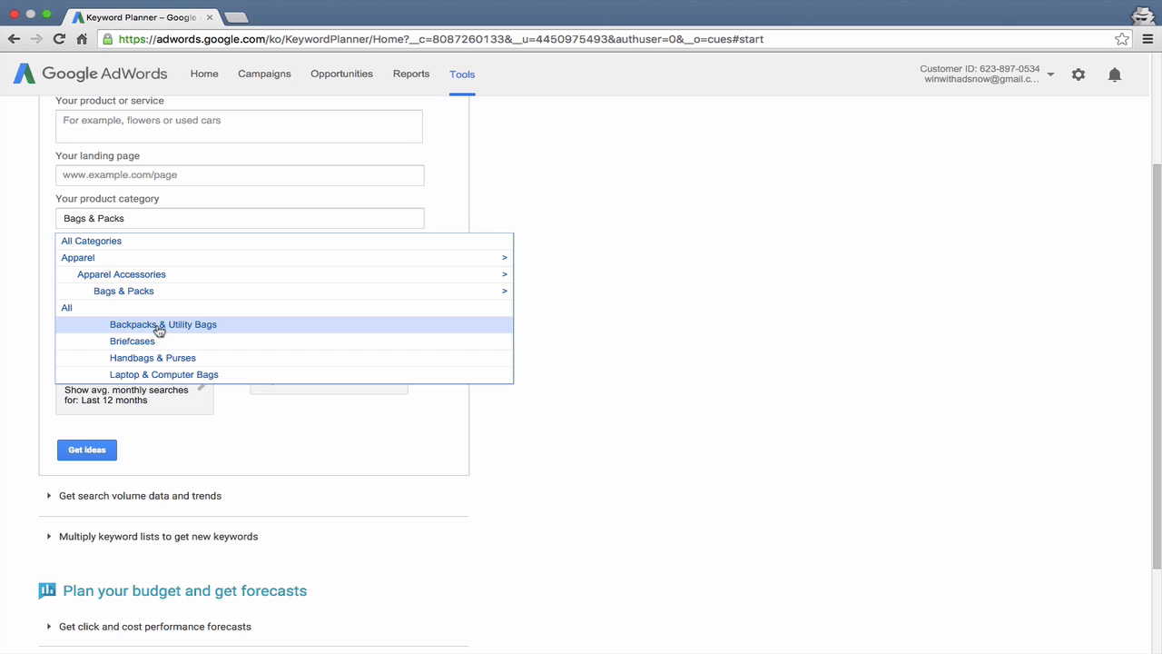
left_click(151, 341)
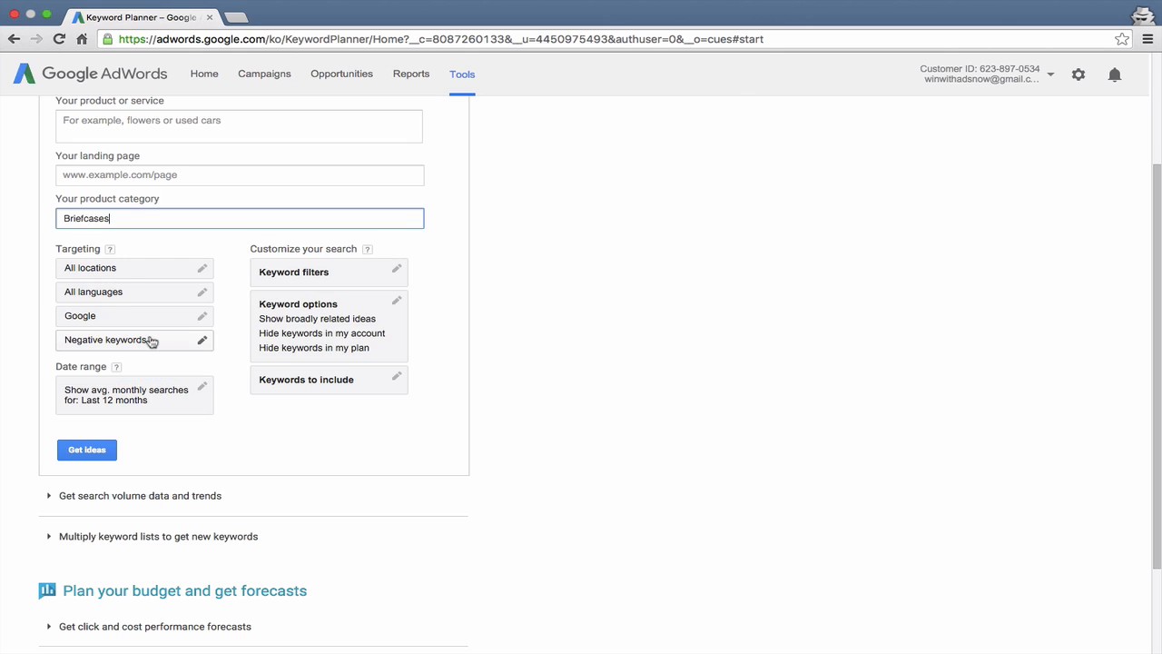
Clear the product category and close its category list
scroll(151, 338, "up", 2)
left_click(181, 220)
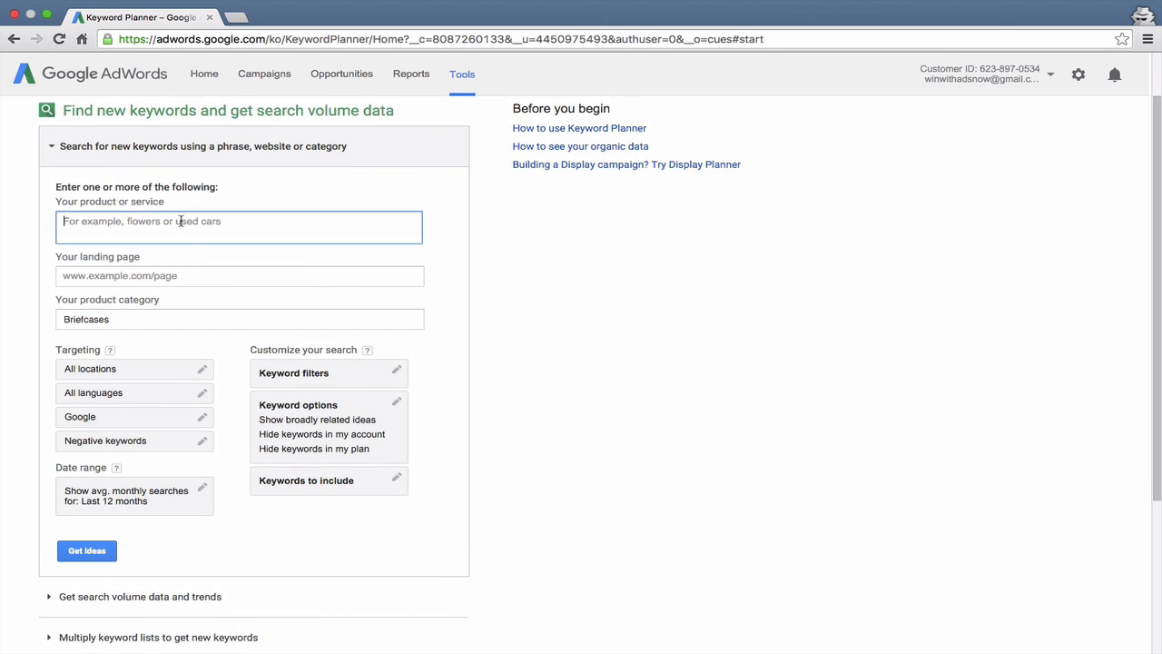
left_click(134, 324)
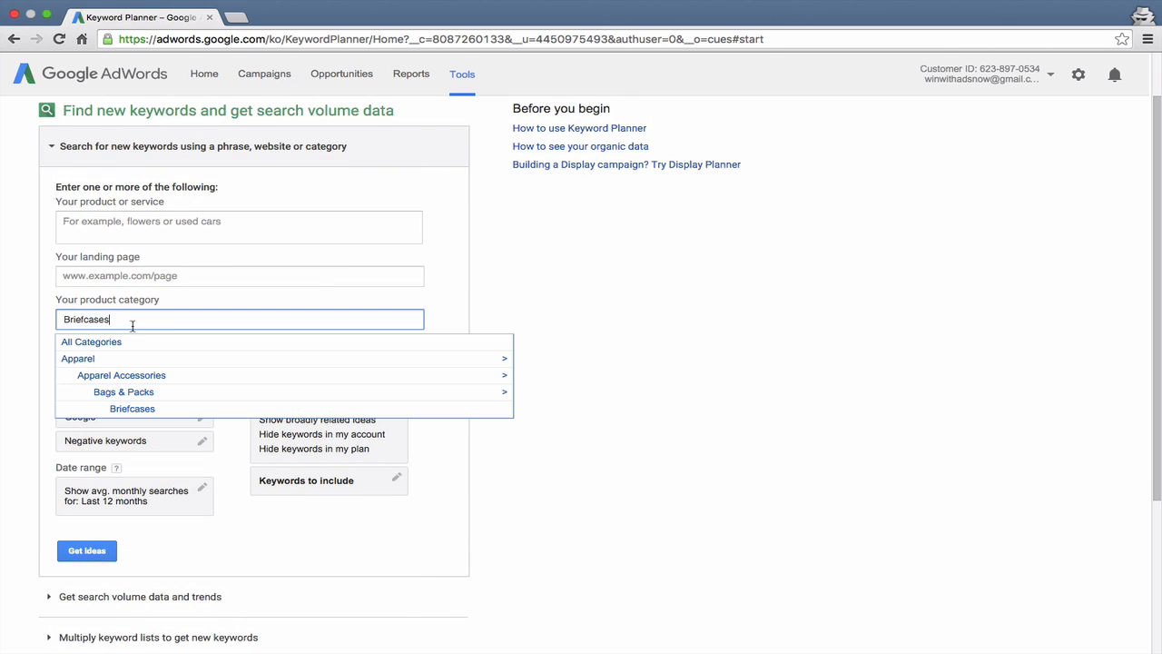
double_click(133, 325)
key("BackSpace")
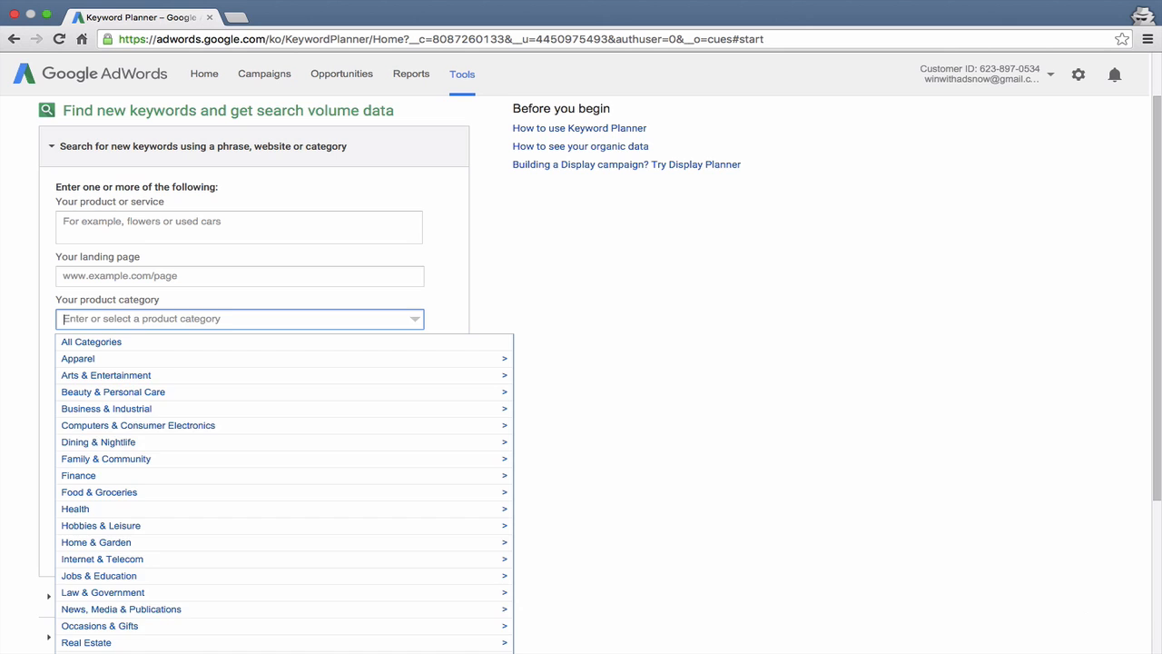
left_click(509, 274)
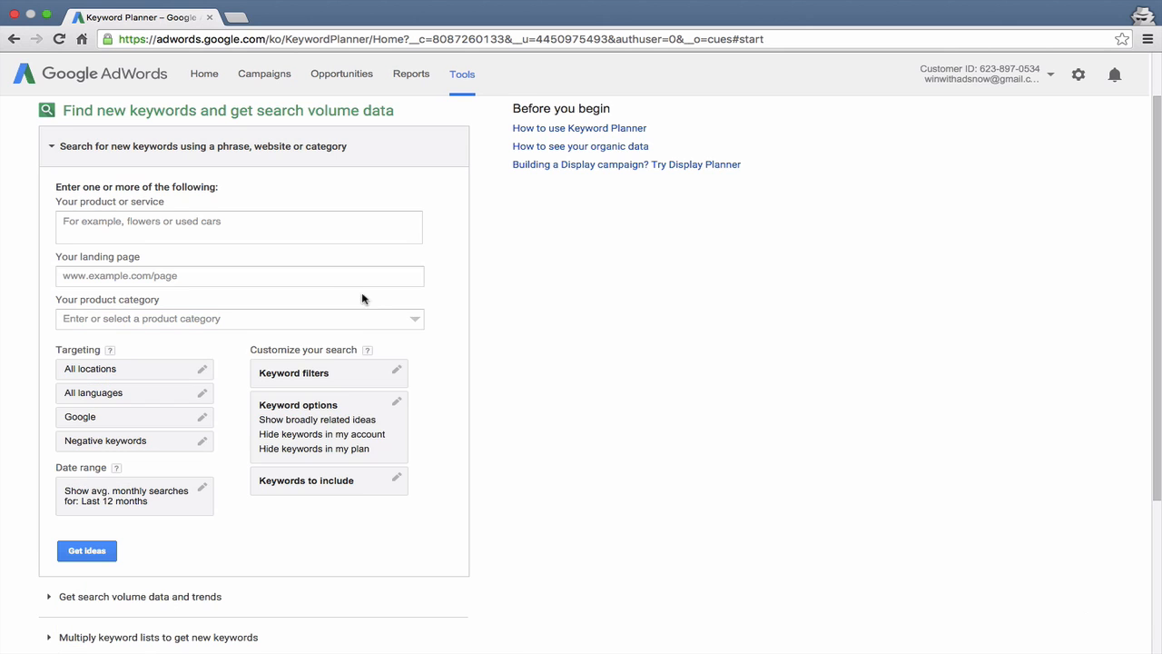
Enter "buy umbrellas" as the product or service
left_click(269, 228)
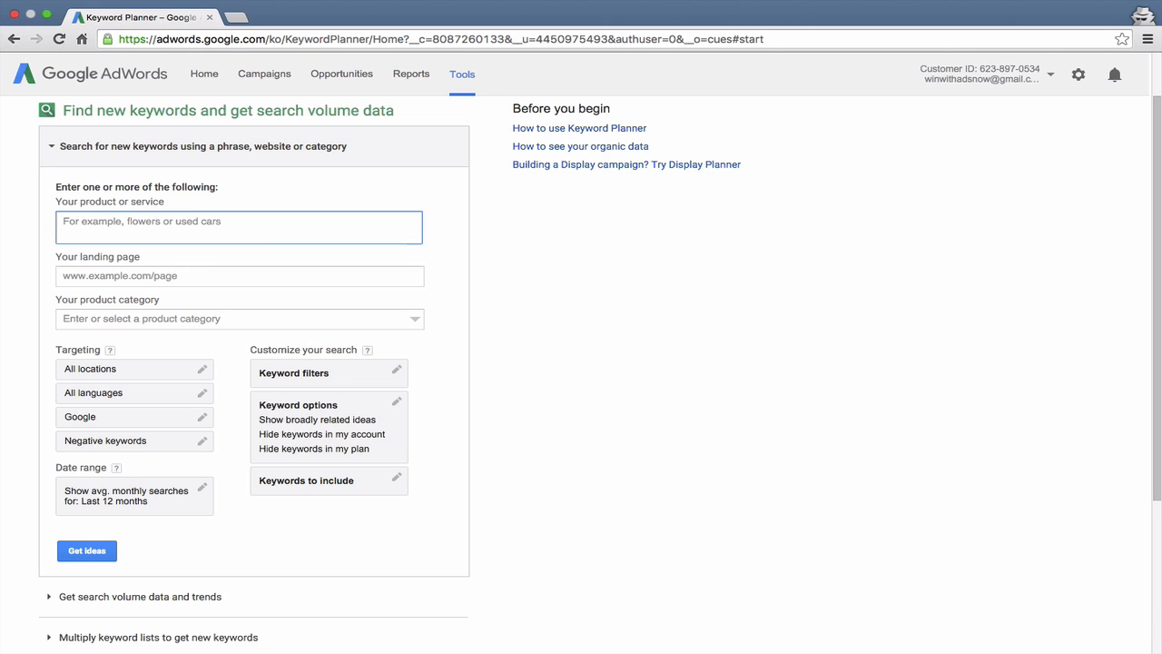
type("buy u")
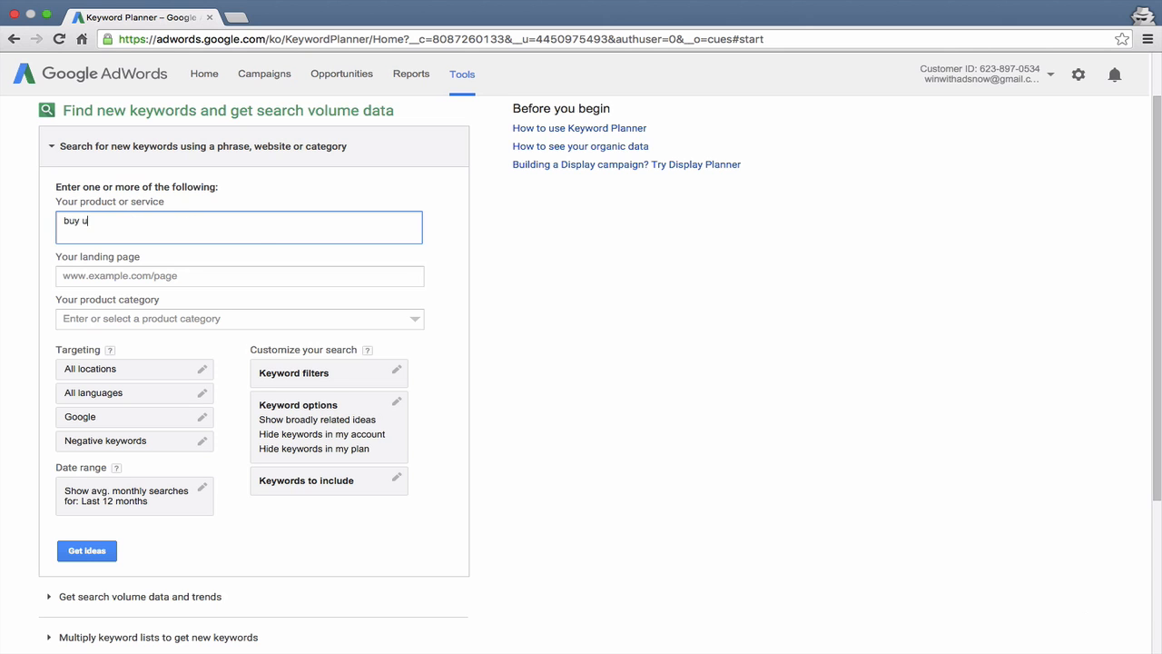
type("mbrellas")
left_click(500, 261)
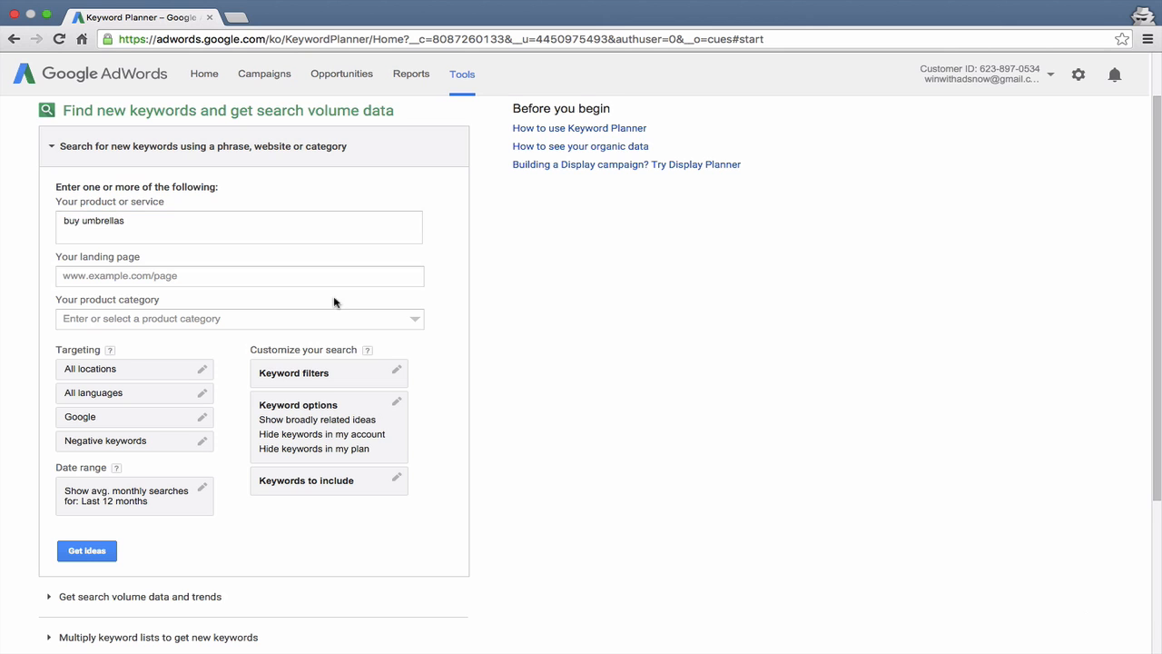
Open the location targeting of the keyword search for editing
scroll(272, 327, "down", 1)
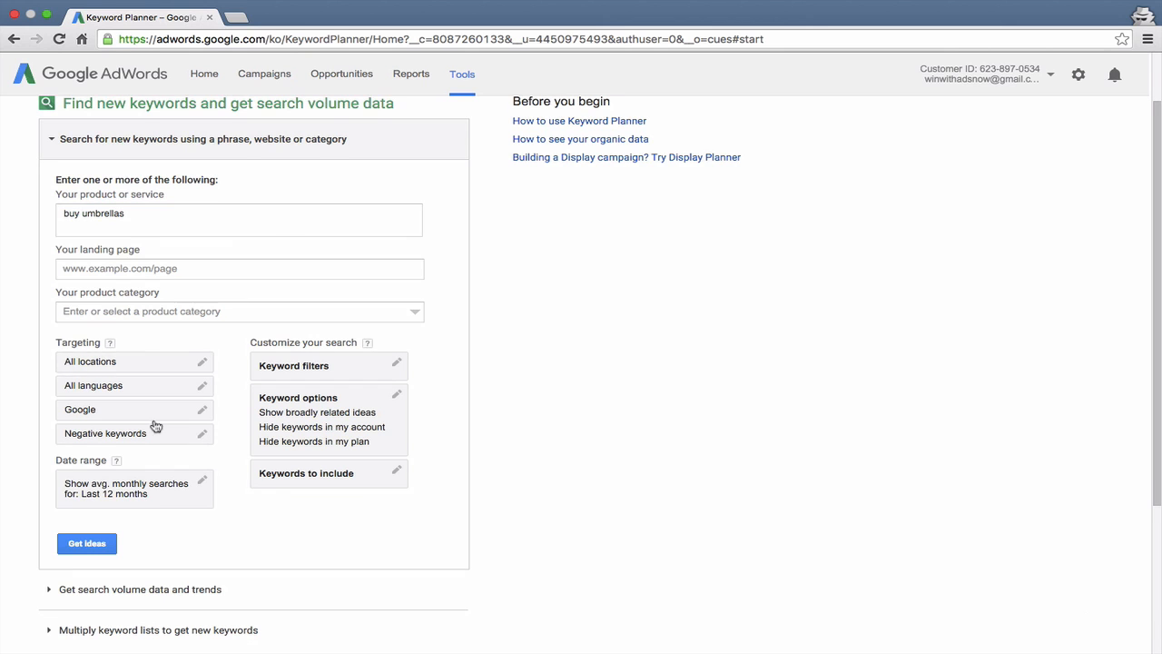
left_click(131, 372)
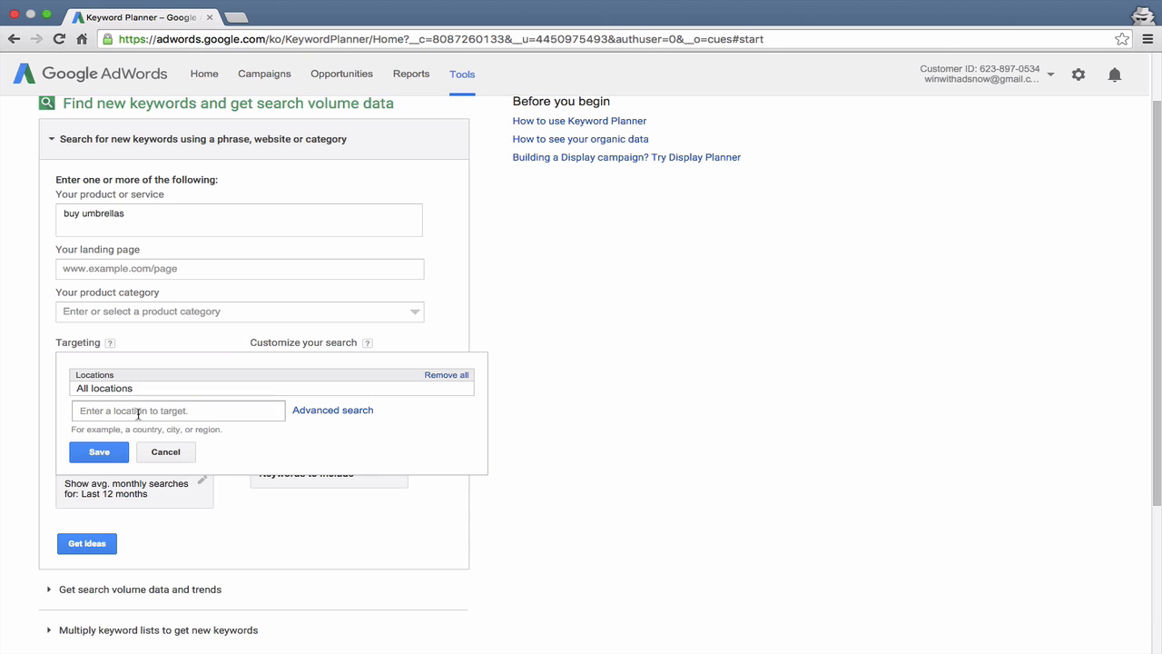
left_click(138, 412)
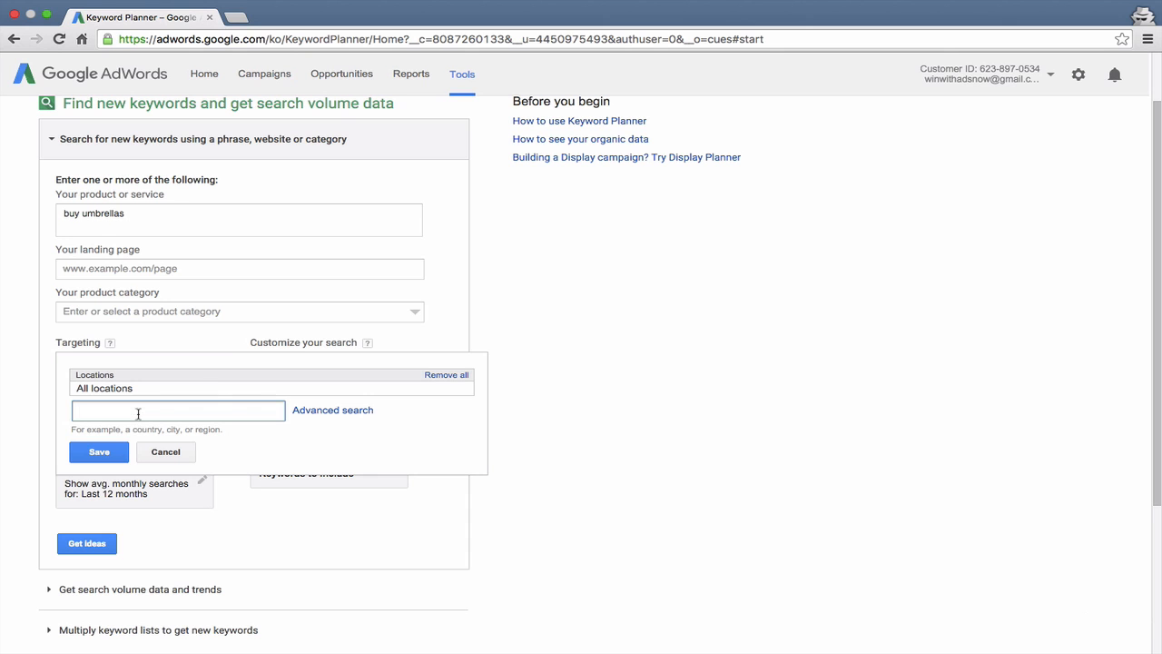
Examine the world map and location search in the advanced location search, and leave it without choosing a location
left_click(307, 413)
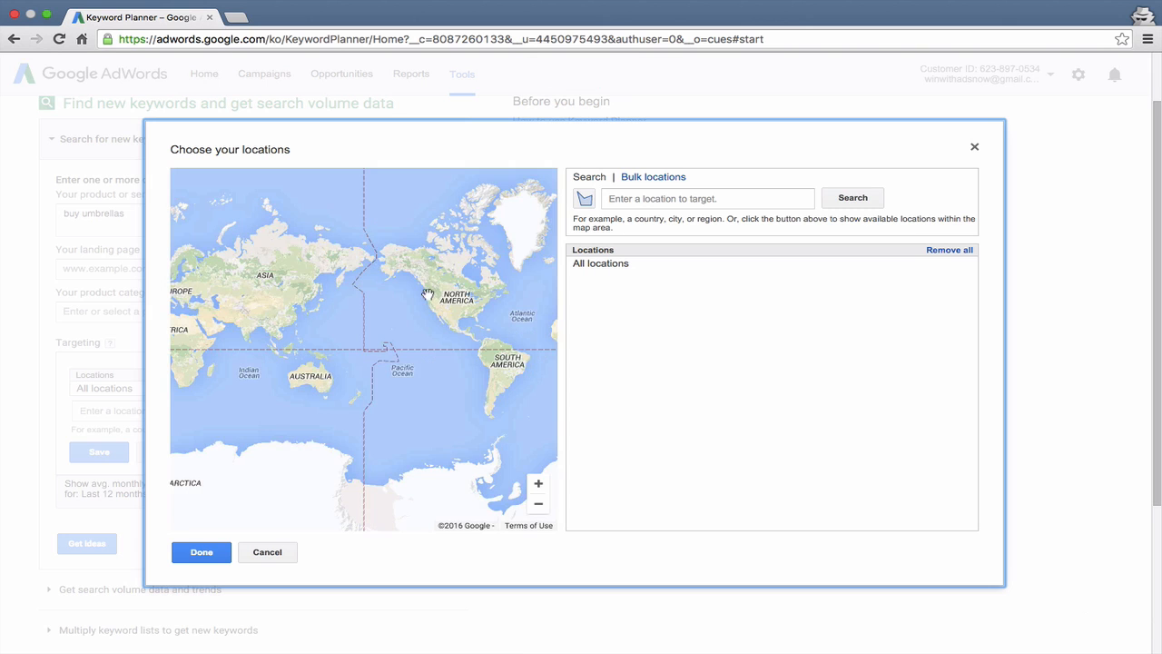
left_click_drag(427, 295, 459, 297)
left_click(667, 196)
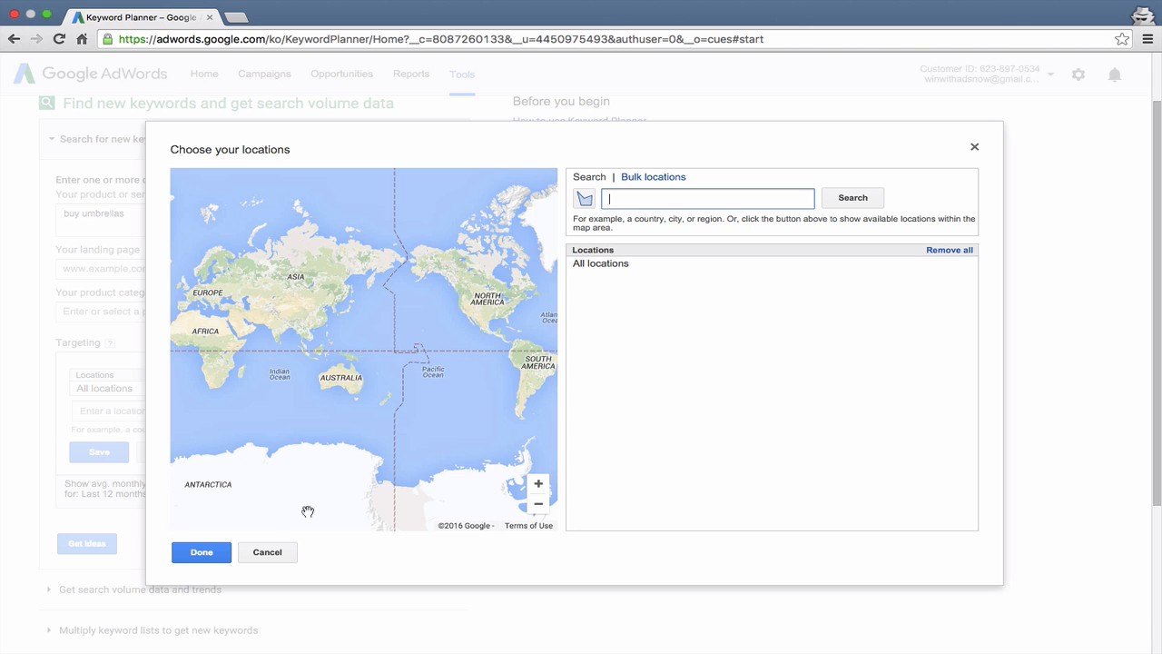
left_click(267, 552)
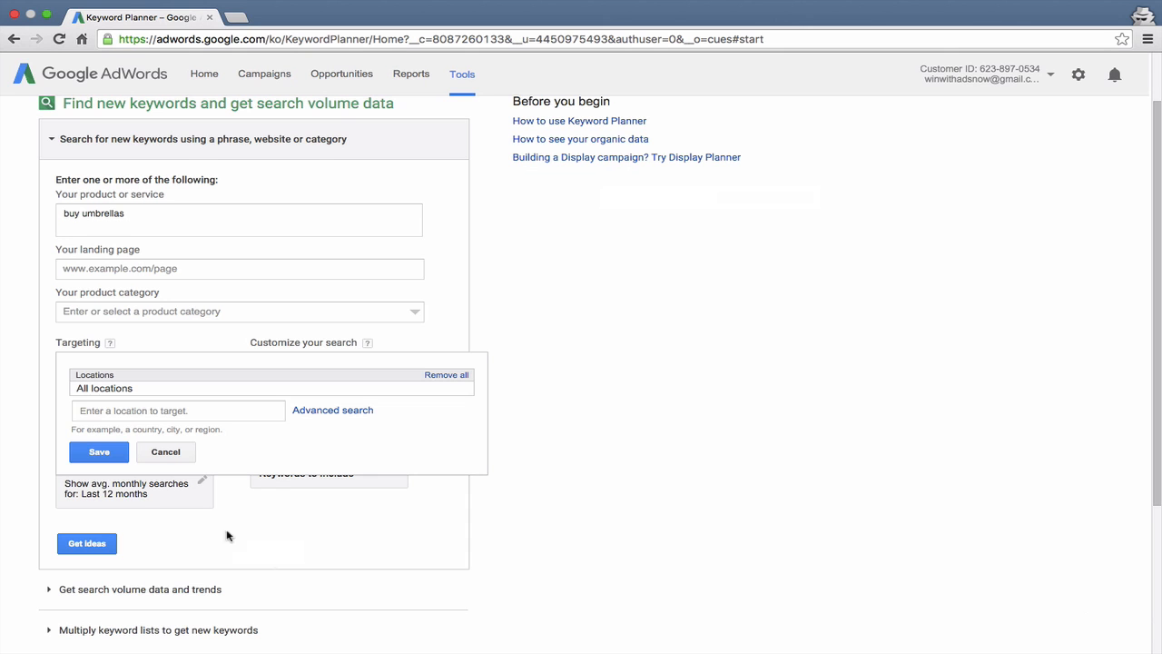
Search the locations for "unite" and add the country United States as a targeted location
left_click(80, 410)
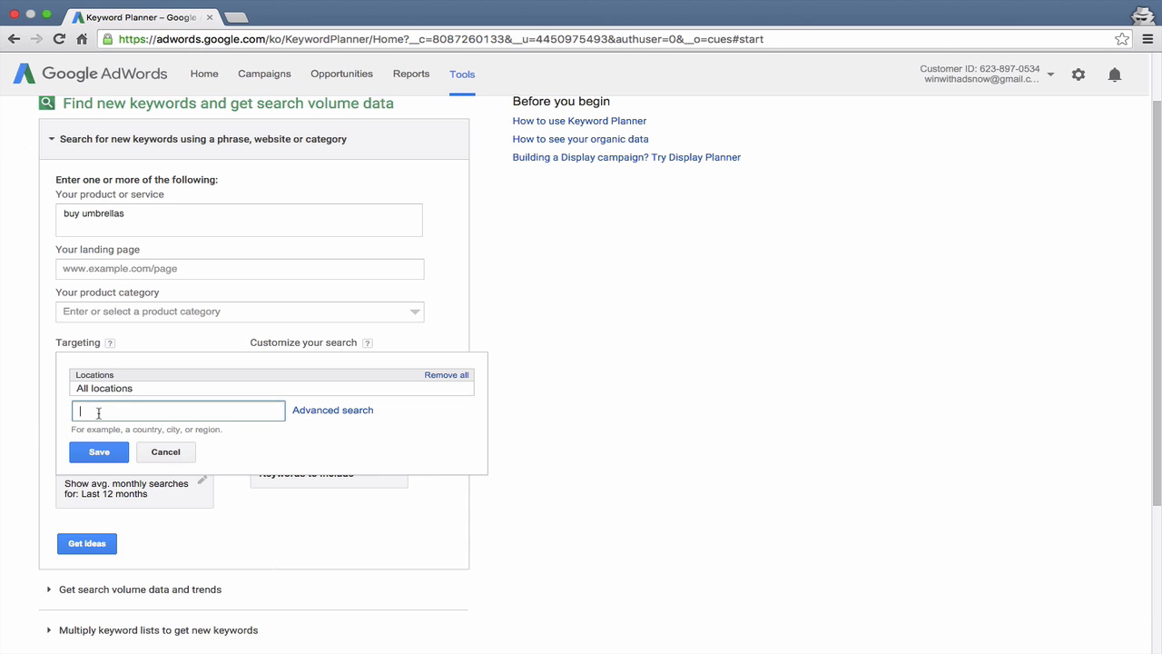
type("uni")
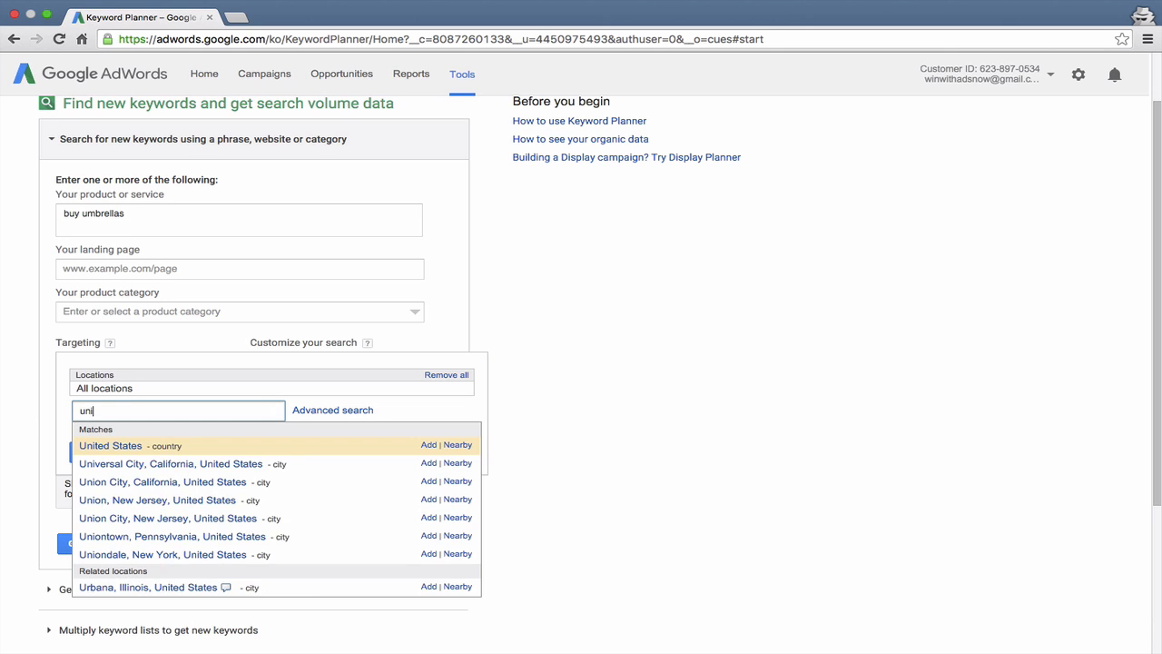
type("te")
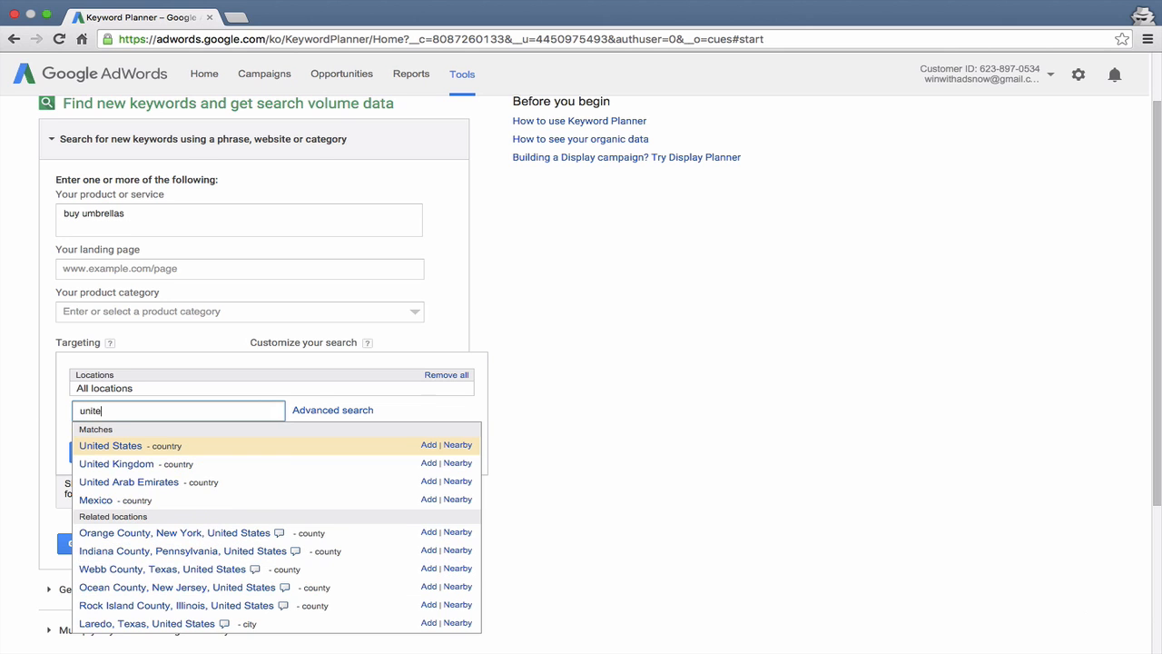
left_click(110, 446)
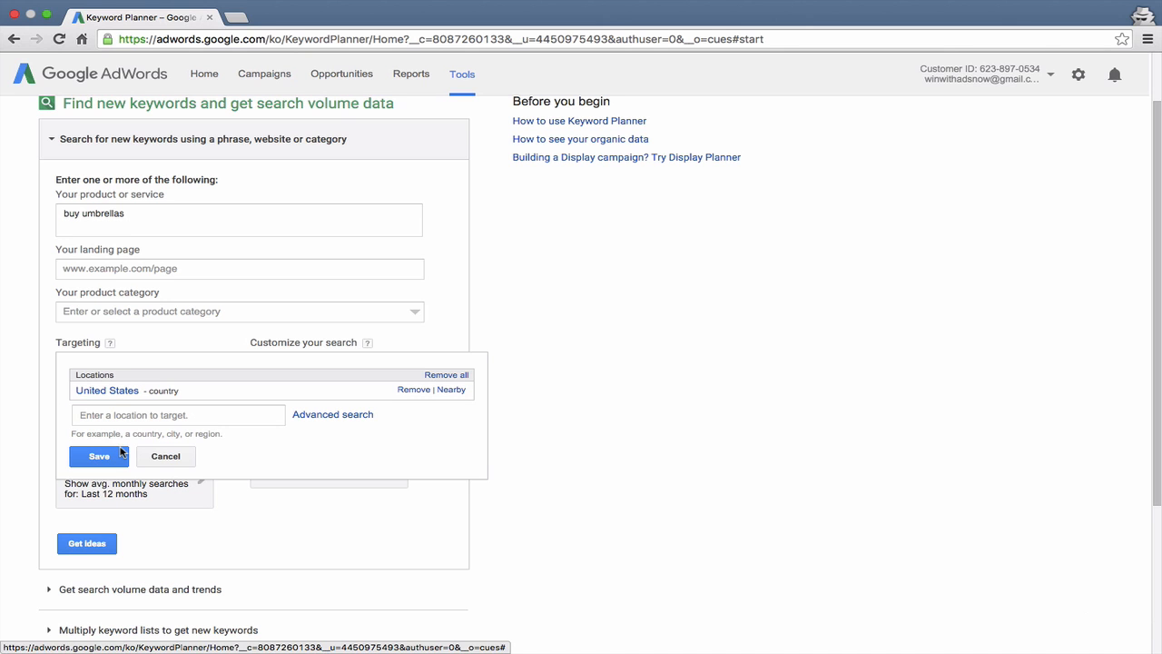
Add the cities Fort Worth, Texas and Miami, Florida to the targeted locations
left_click(143, 419)
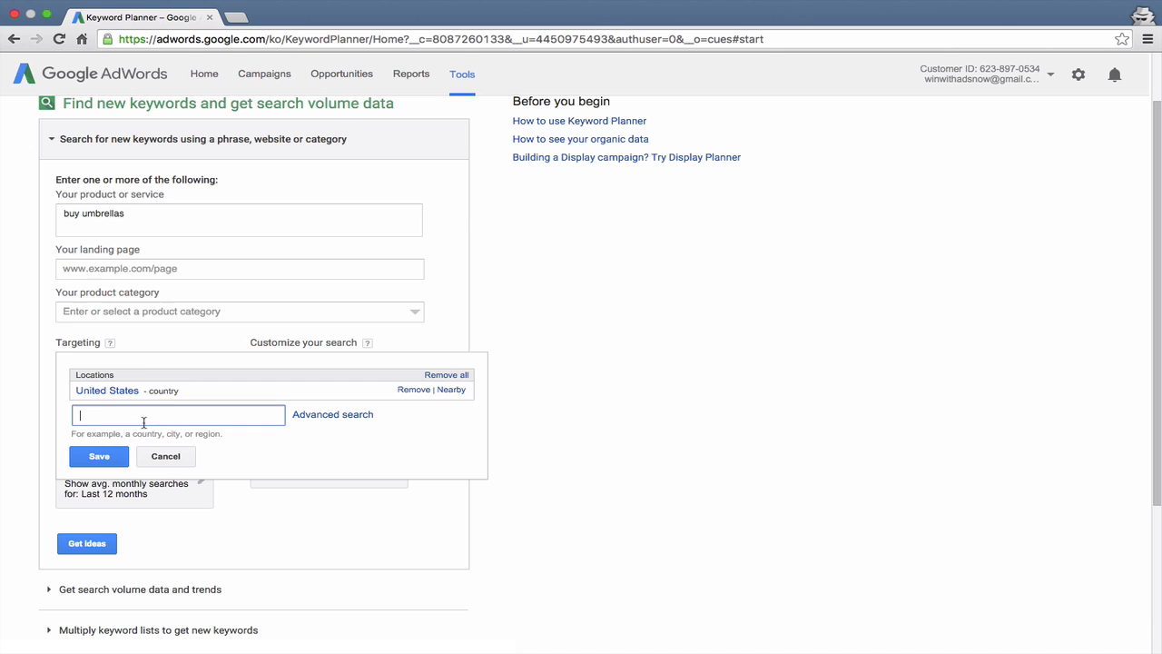
type("fort")
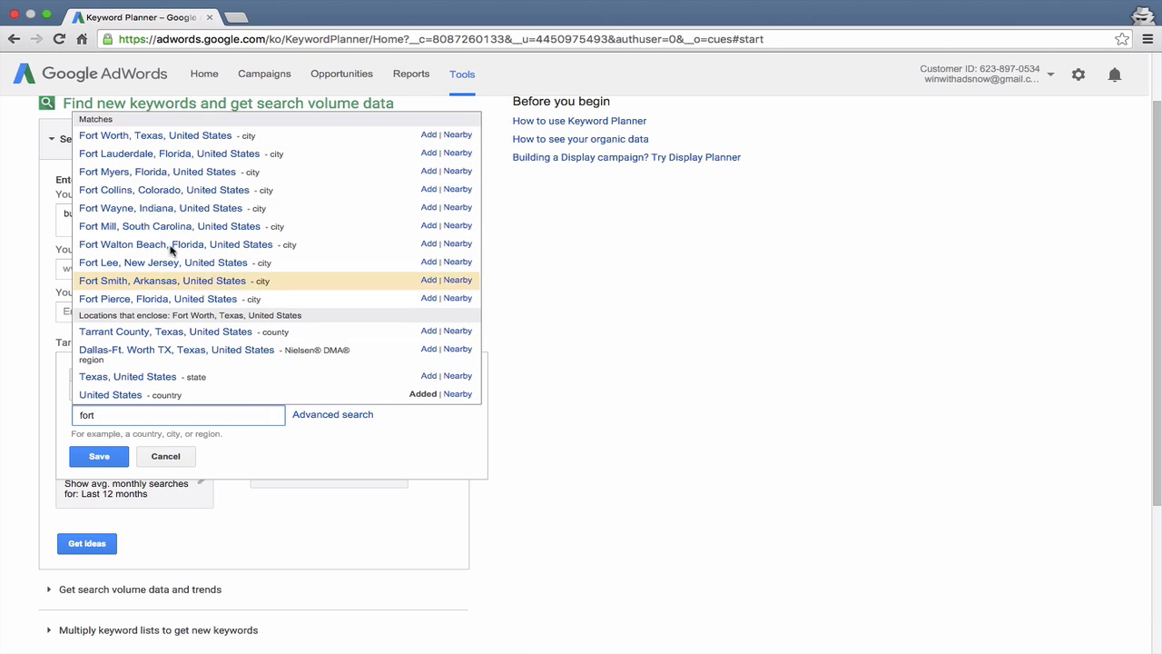
left_click(155, 136)
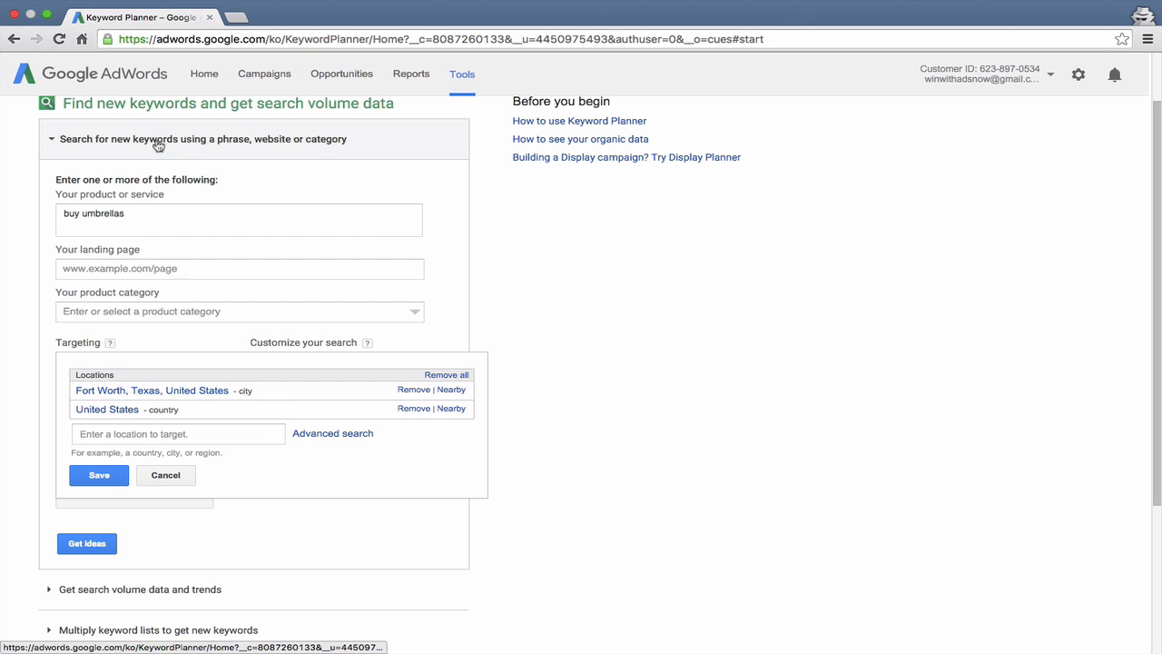
left_click(169, 436)
type("mi")
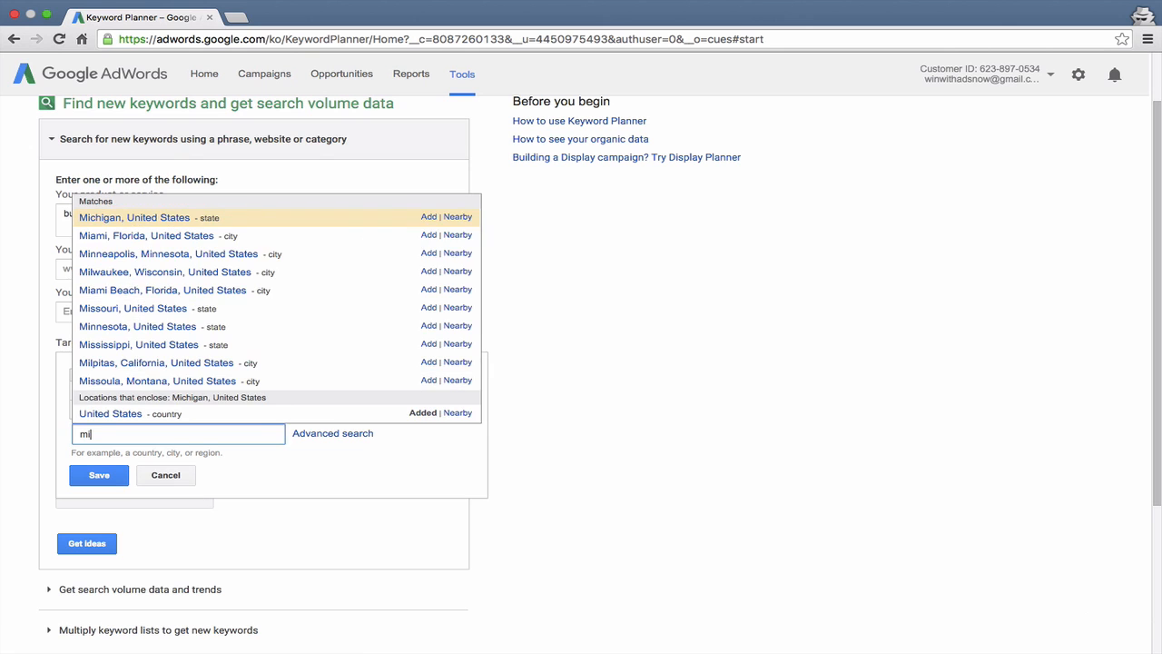
left_click(159, 238)
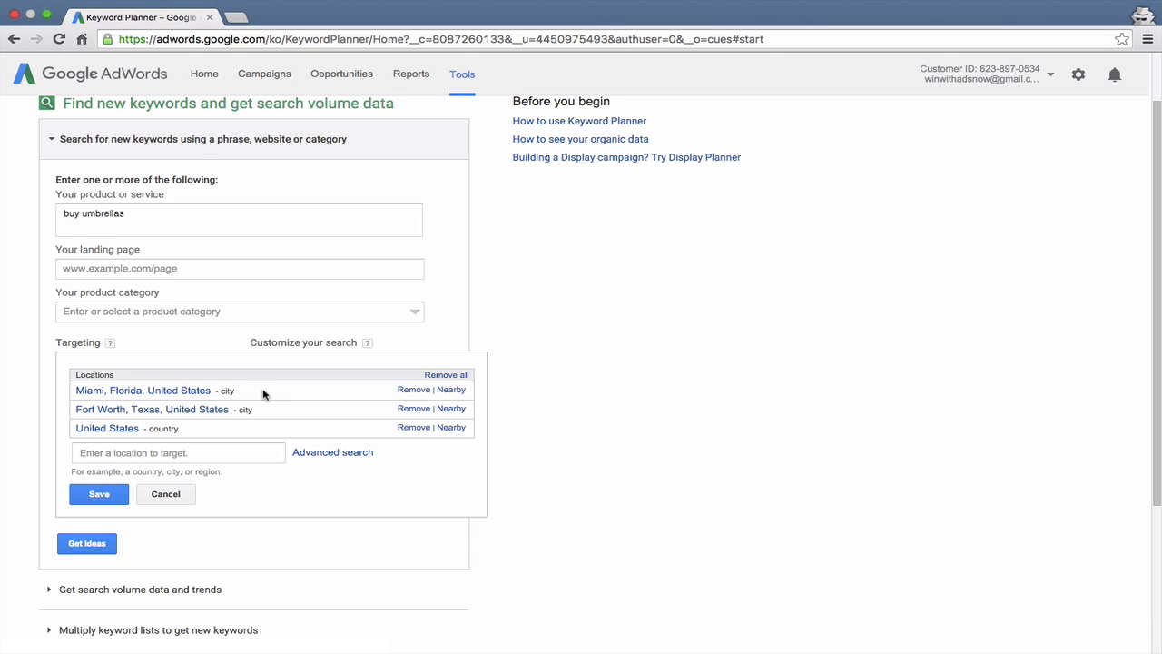
Remove Miami and Fort Worth from the targeted locations and save the location targeting with only United States
left_click(415, 391)
left_click(415, 390)
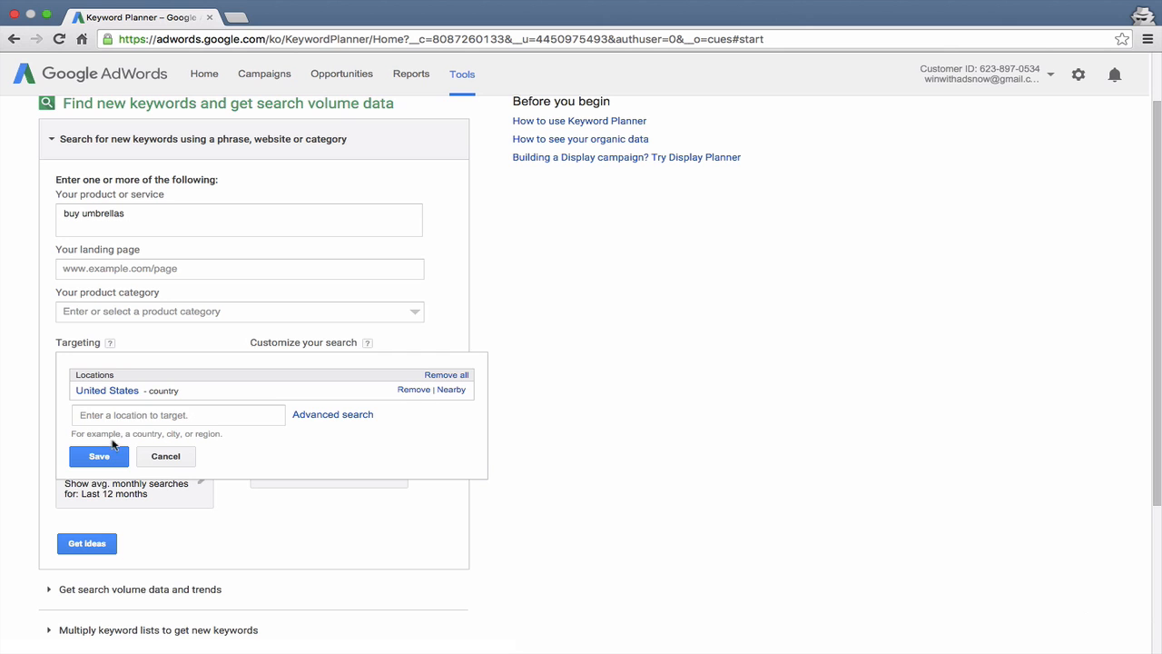
left_click(110, 455)
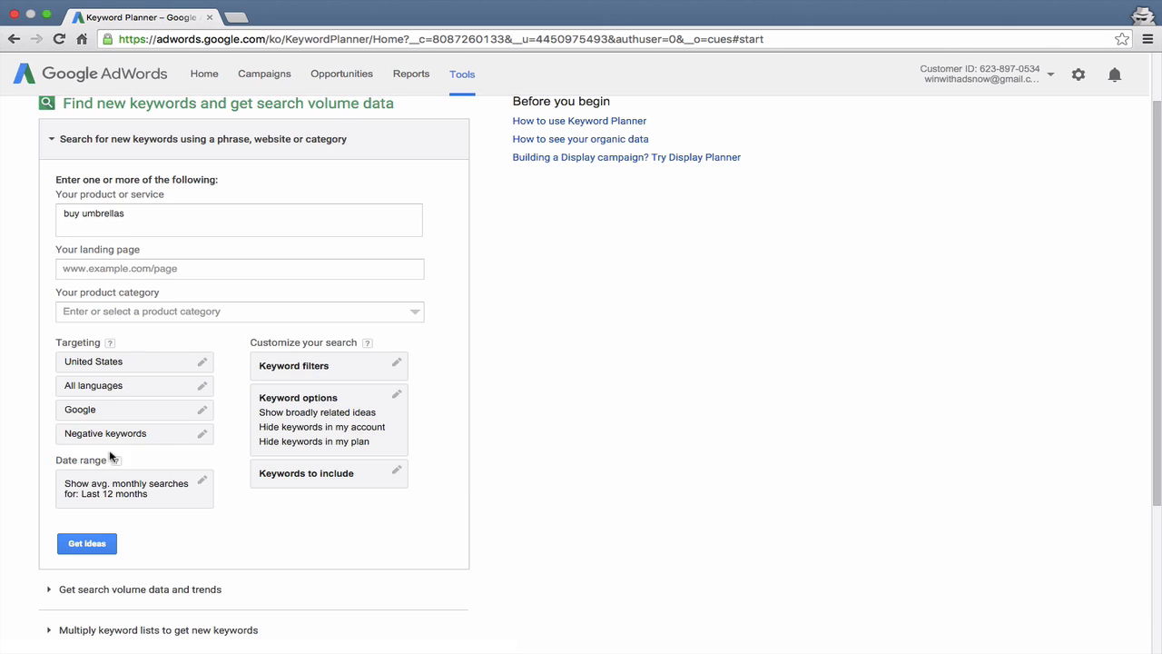
Set the targeted language of the keyword search to English and save it
left_click(118, 386)
left_click(122, 401)
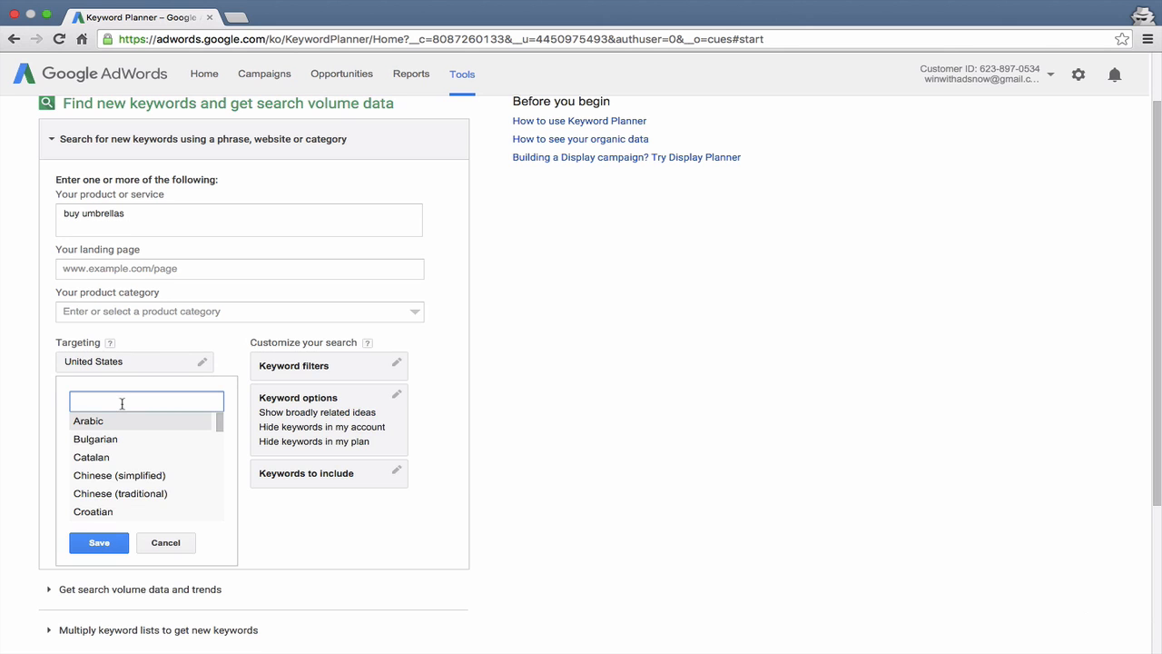
type("eng")
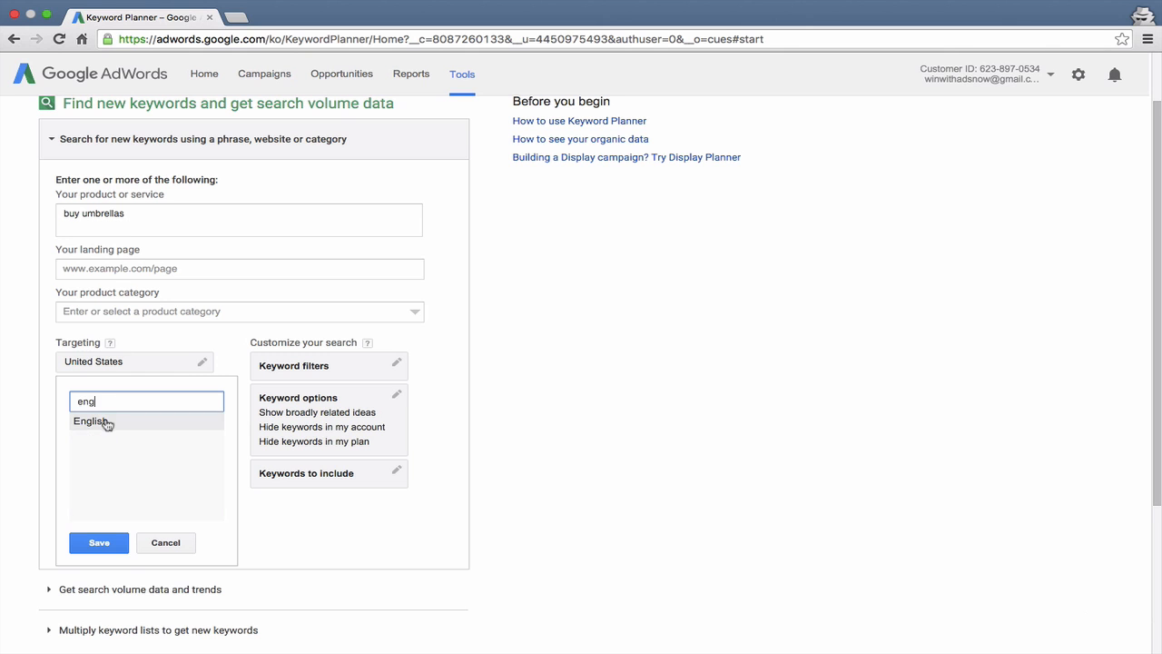
left_click(106, 424)
left_click(91, 563)
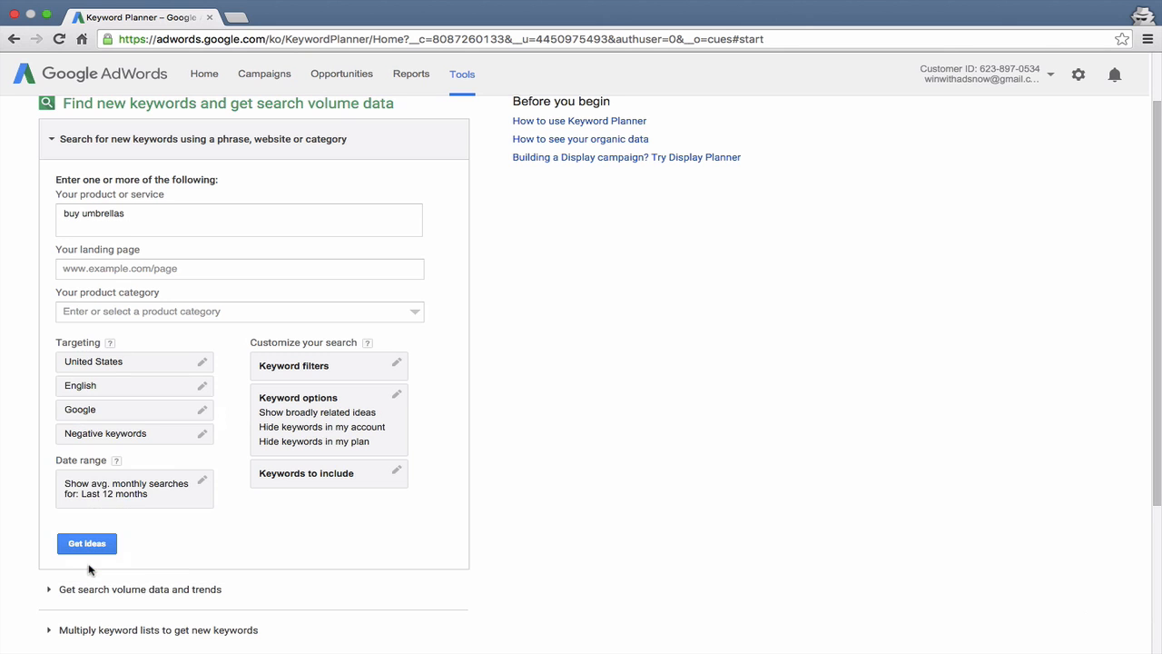
Set the targeted search network to Google and search partners and save it
left_click(126, 418)
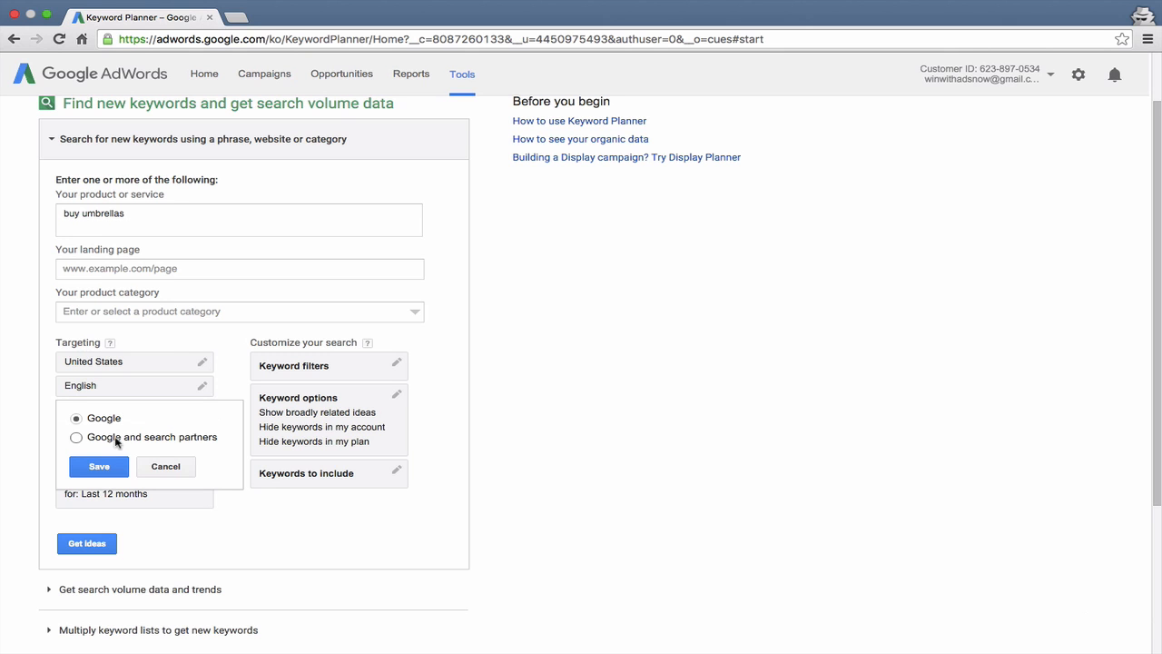
left_click(116, 440)
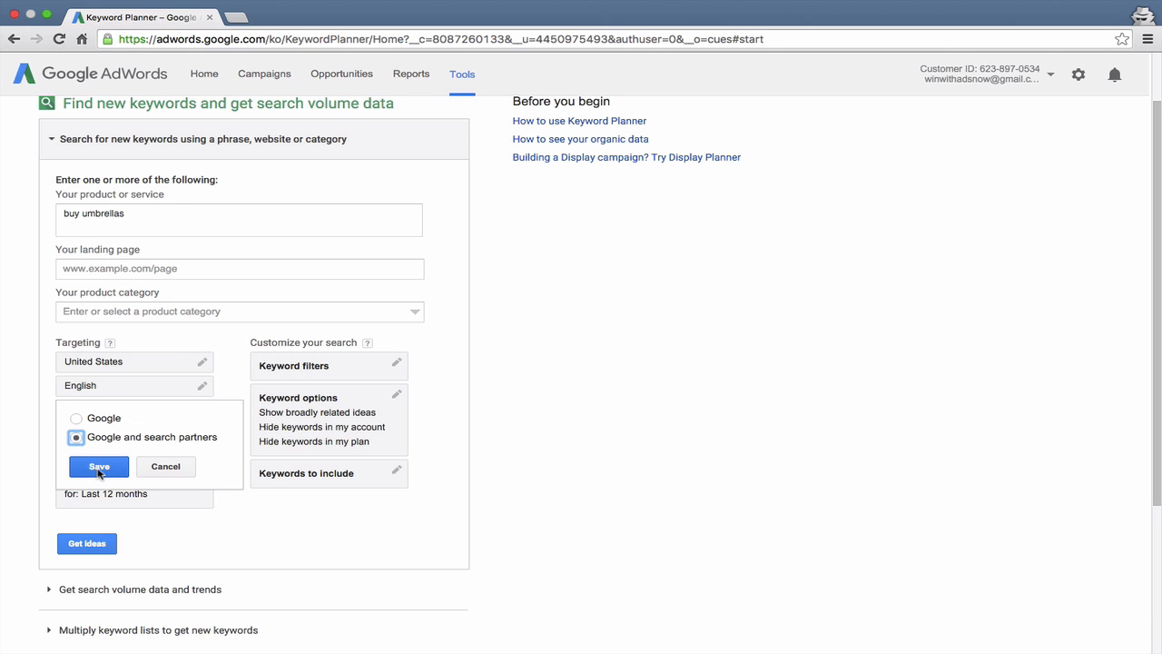
left_click(99, 468)
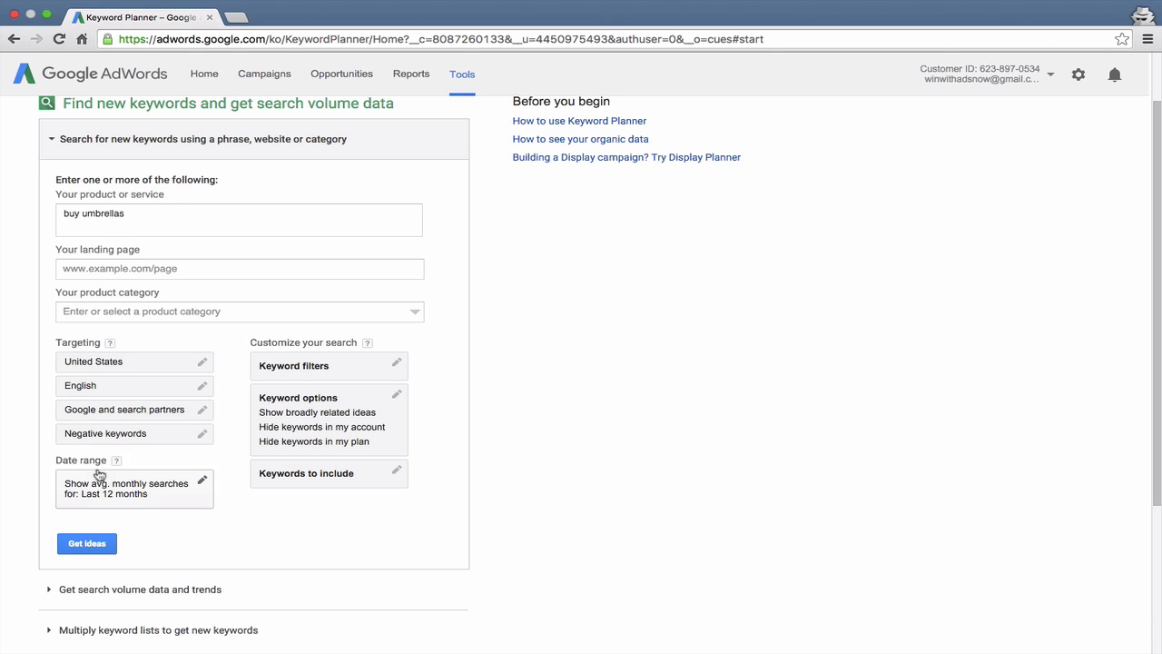
Add "free" as a negative keyword for the search and save it
left_click(128, 438)
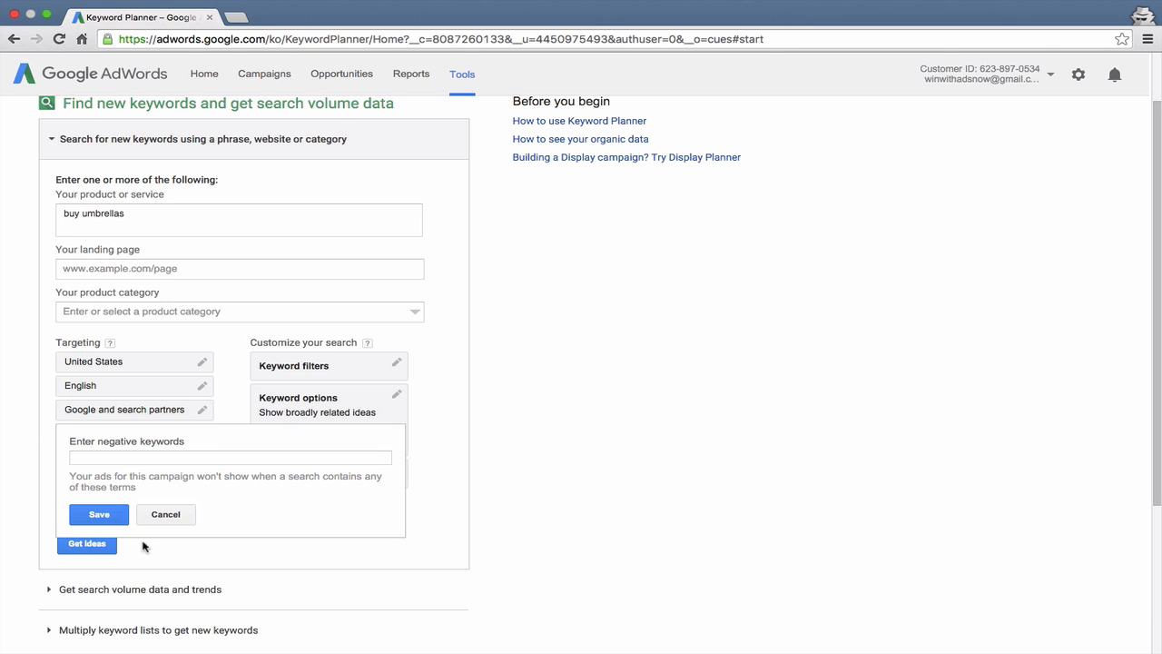
left_click(129, 458)
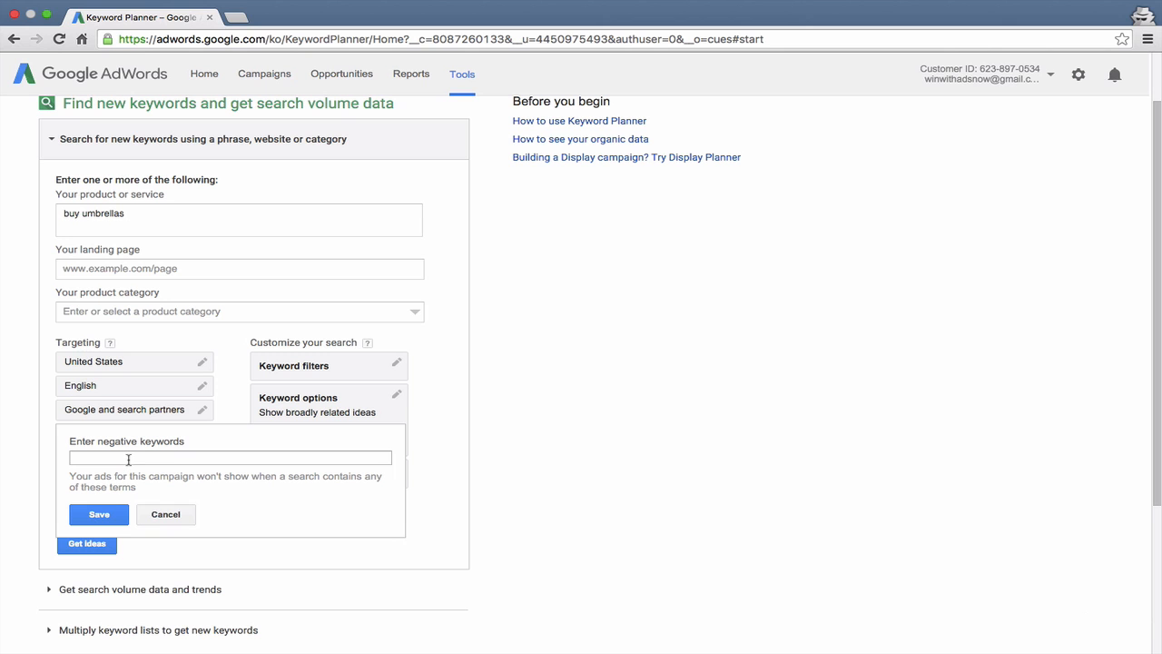
left_click(128, 459)
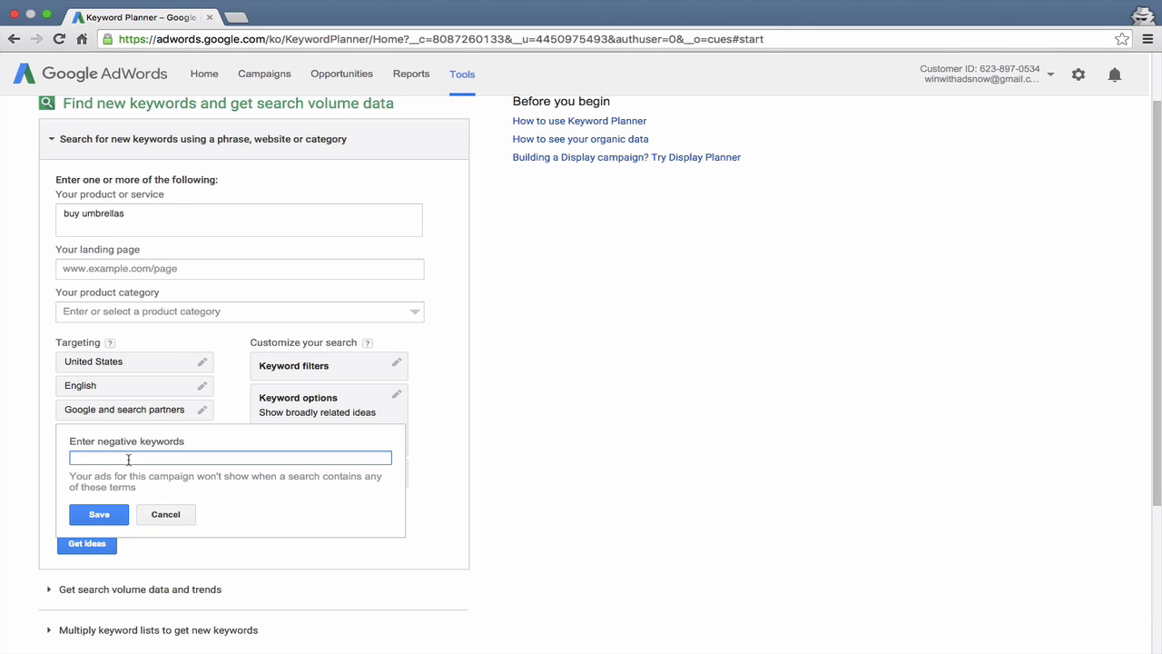
type("free")
left_click(90, 518)
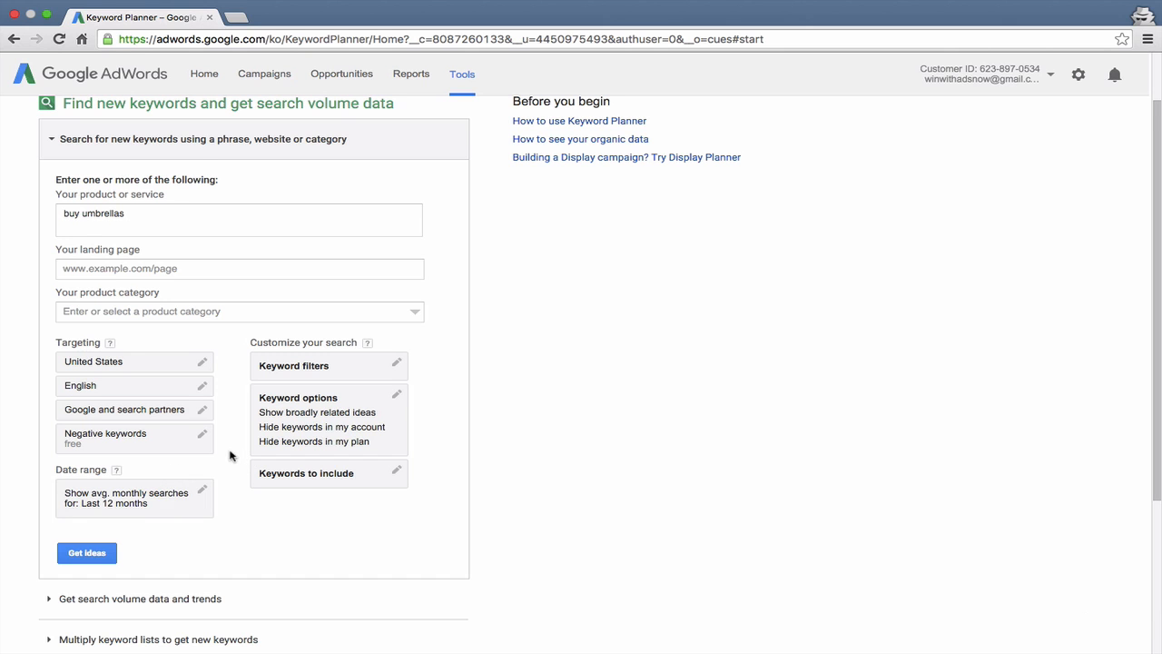
Examine the available keyword filters and leave them without setting any
left_click(297, 365)
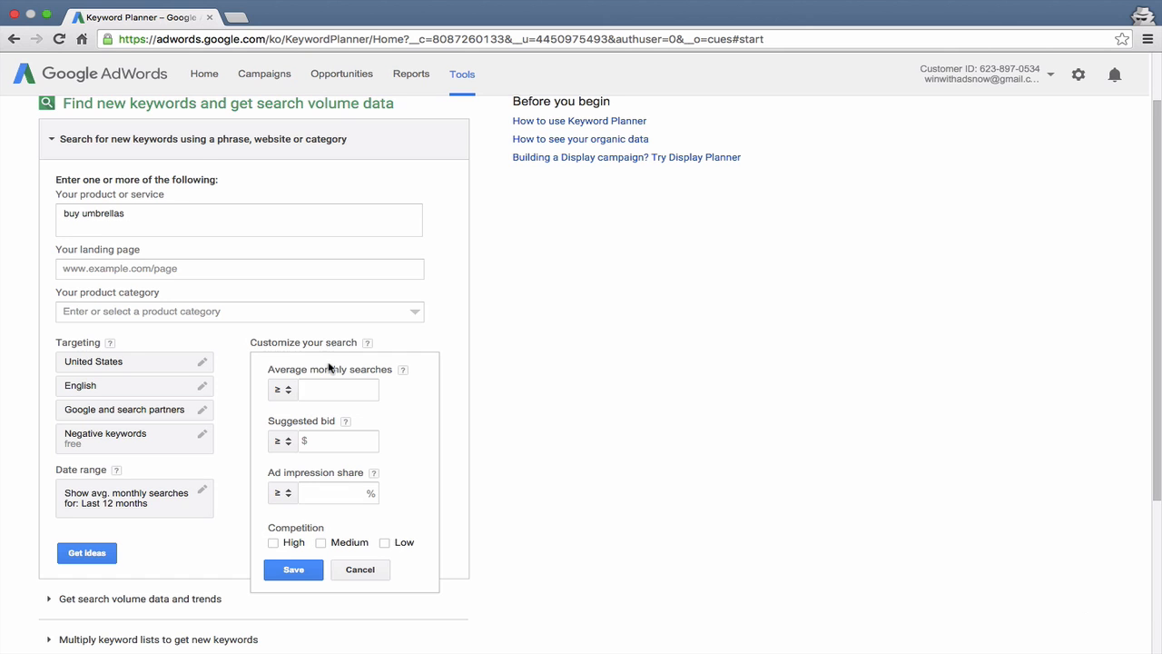
left_click(360, 570)
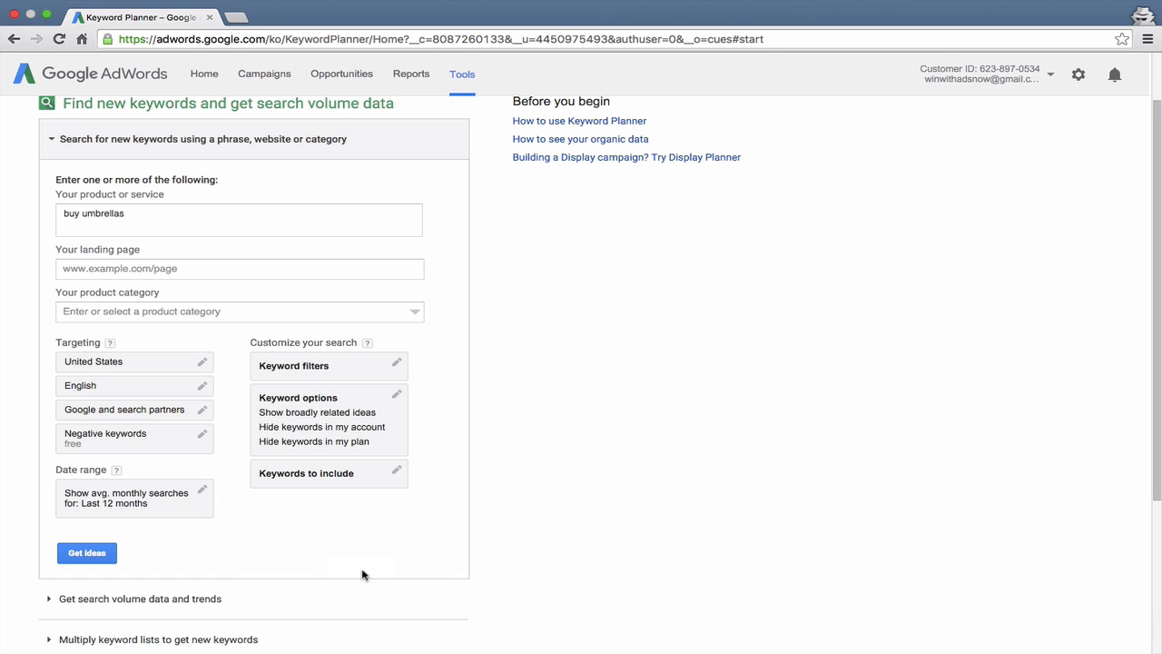
Turn on "Show keywords in my account" in the keyword options and save them
left_click(299, 414)
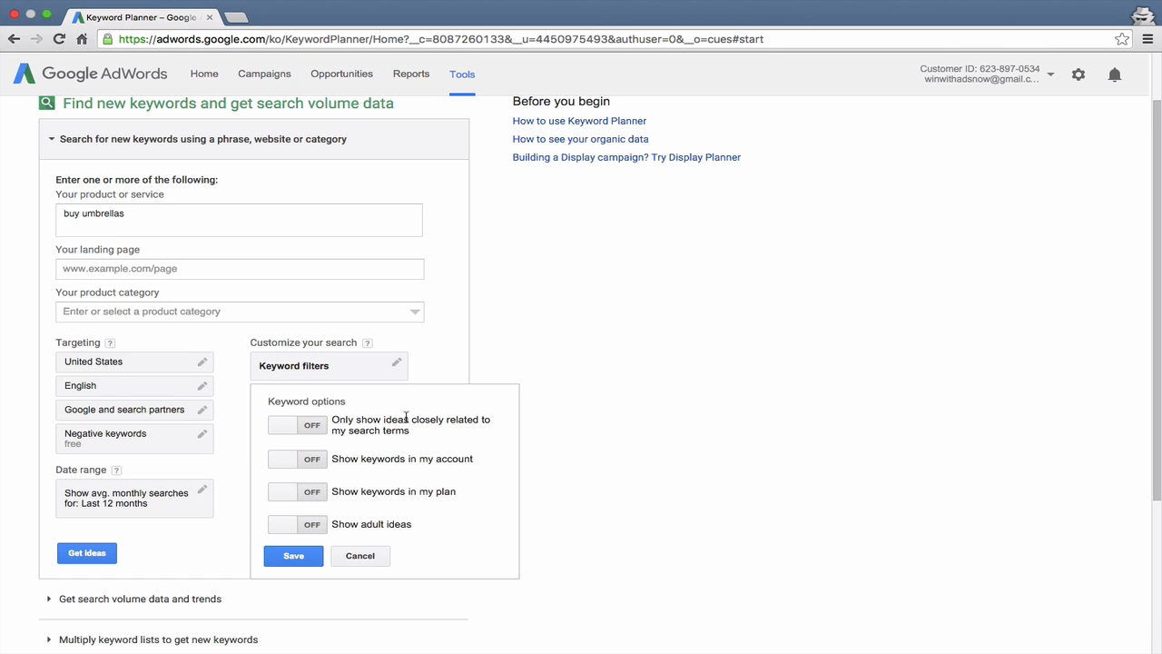
mouse_move(416, 435)
left_mouse_down()
mouse_move(327, 413)
mouse_move(414, 432)
left_mouse_up()
left_click(312, 459)
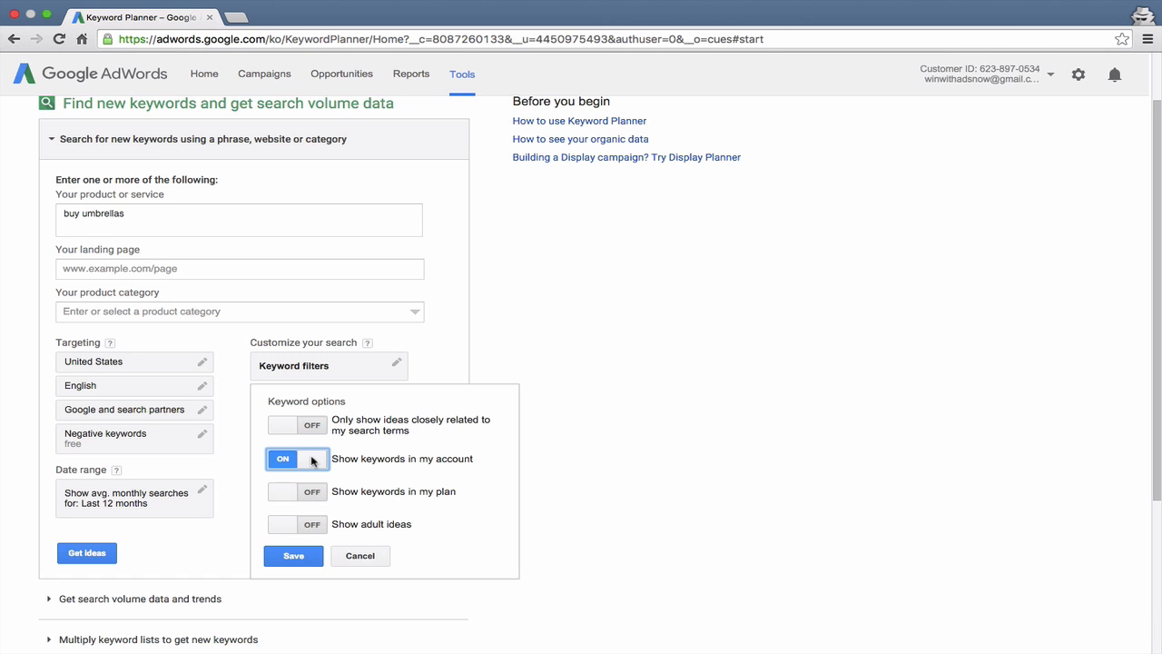
left_click(367, 462)
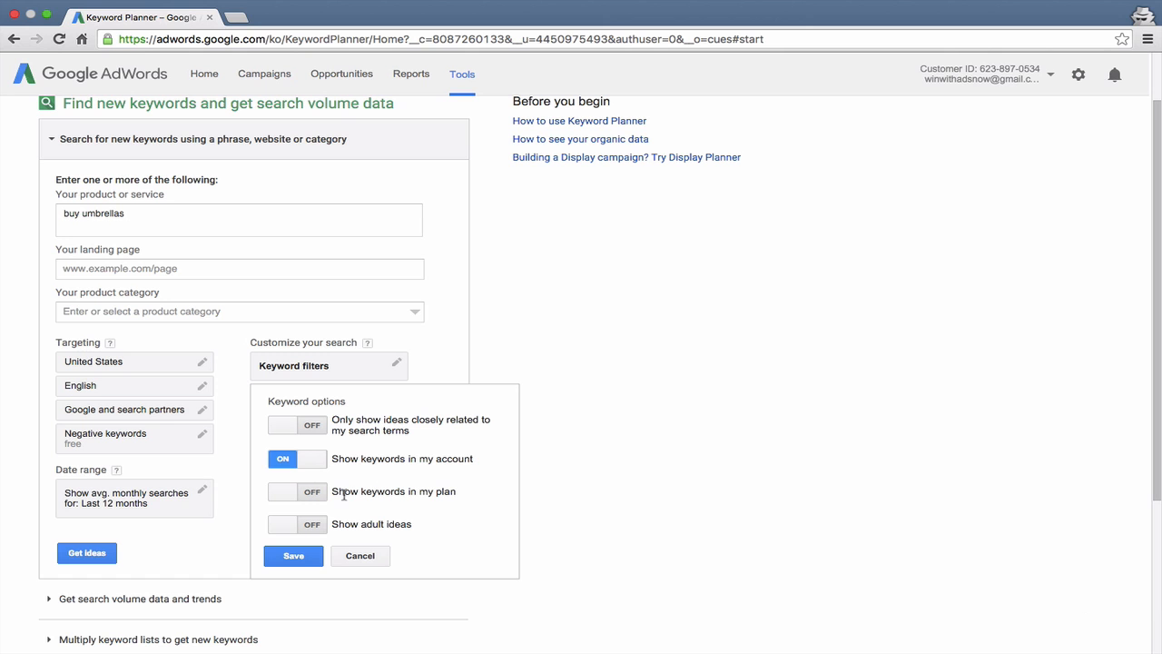
left_click_drag(461, 494, 332, 492)
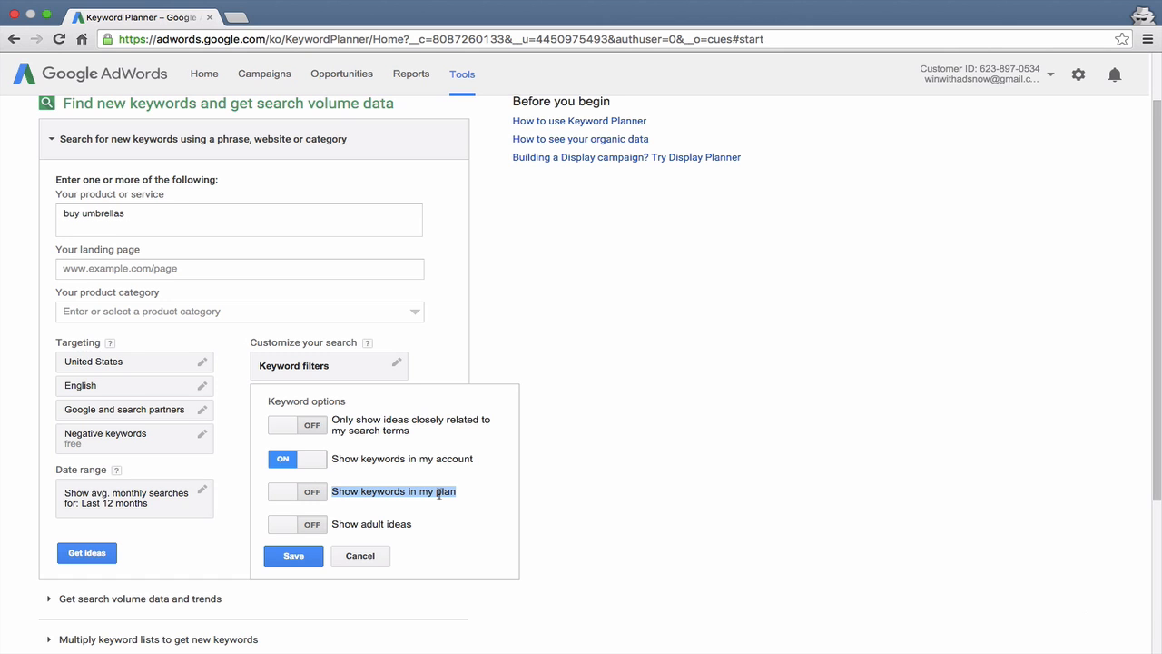
left_click(338, 491)
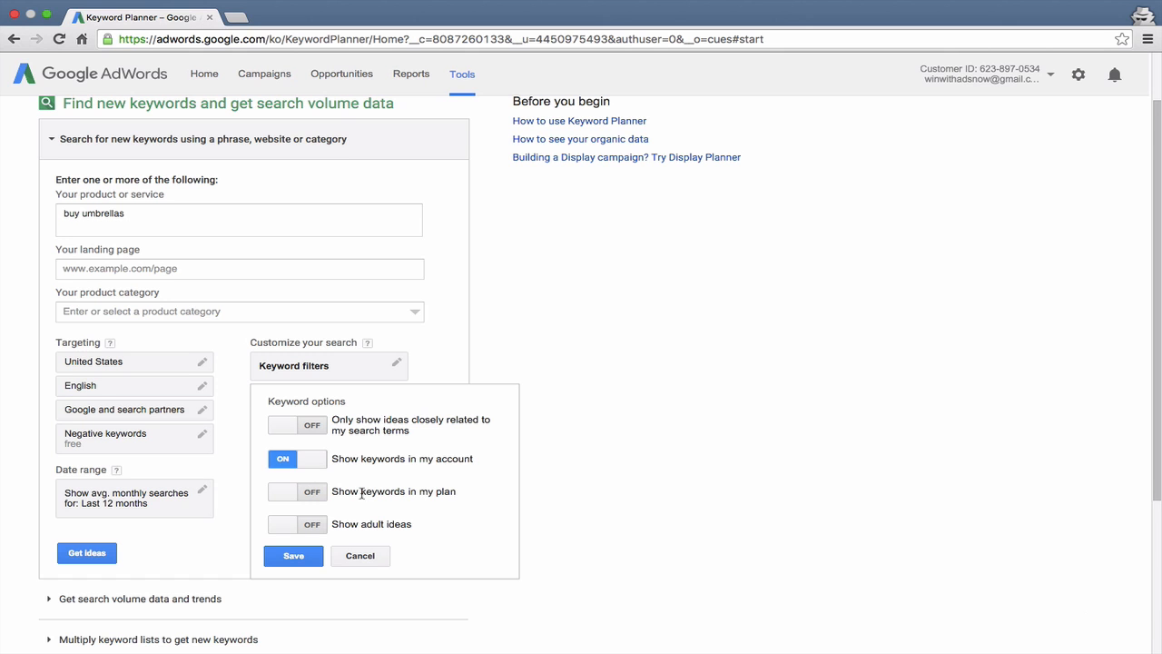
scroll(362, 493, "down", 2)
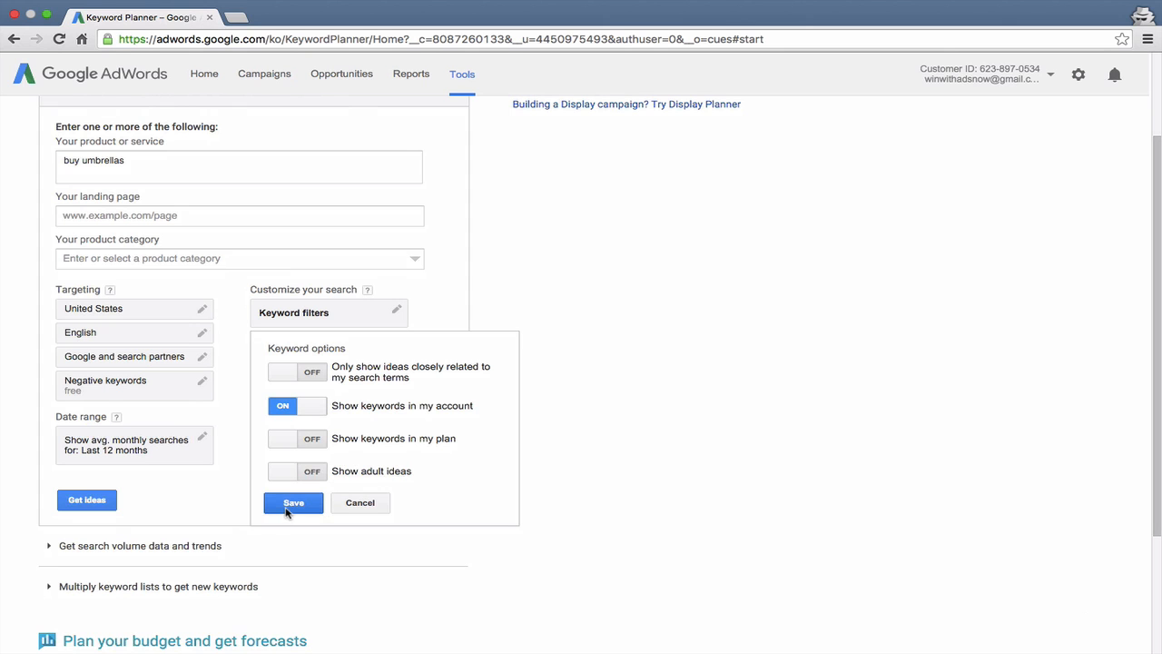
left_click(288, 505)
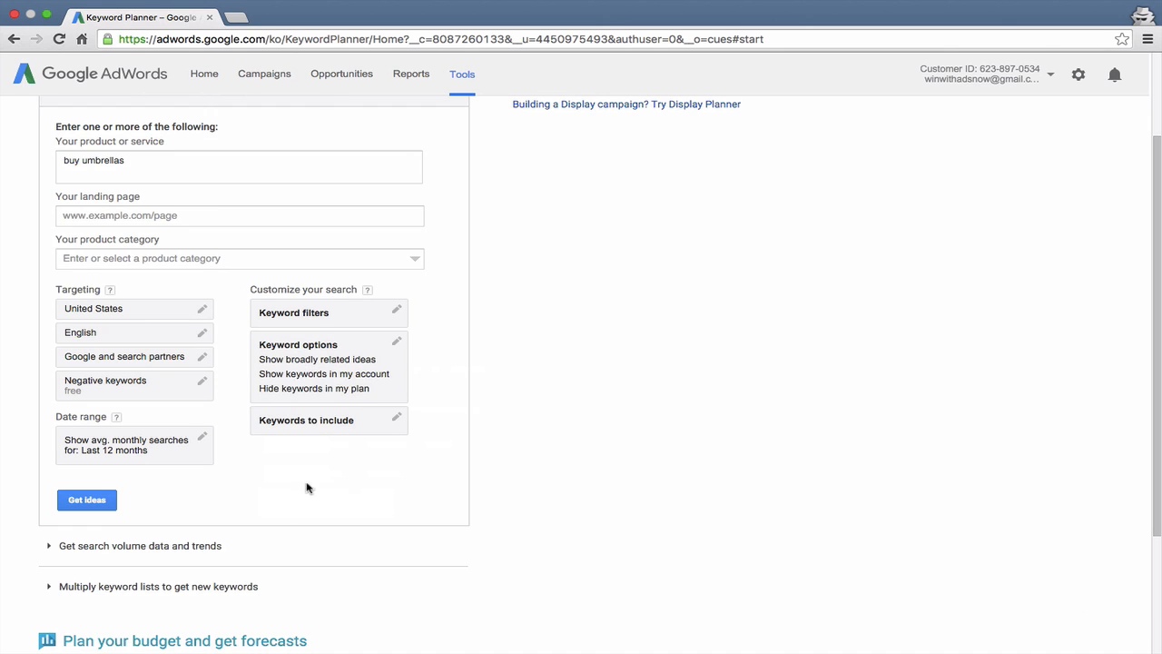
left_click(302, 432)
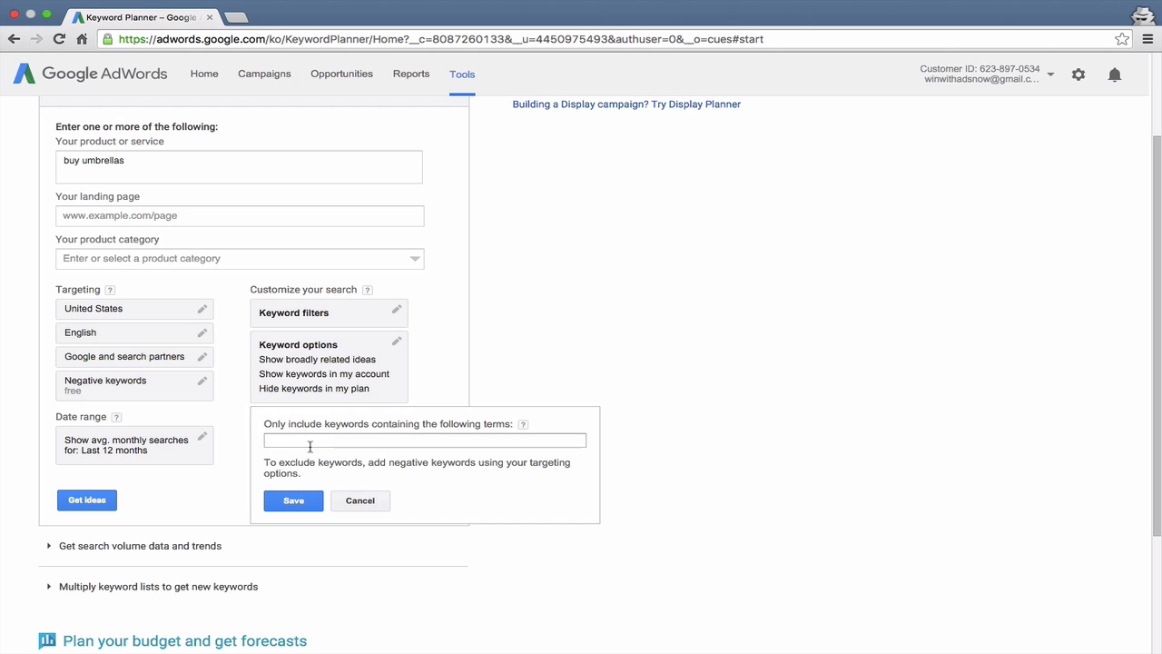
left_click(310, 444)
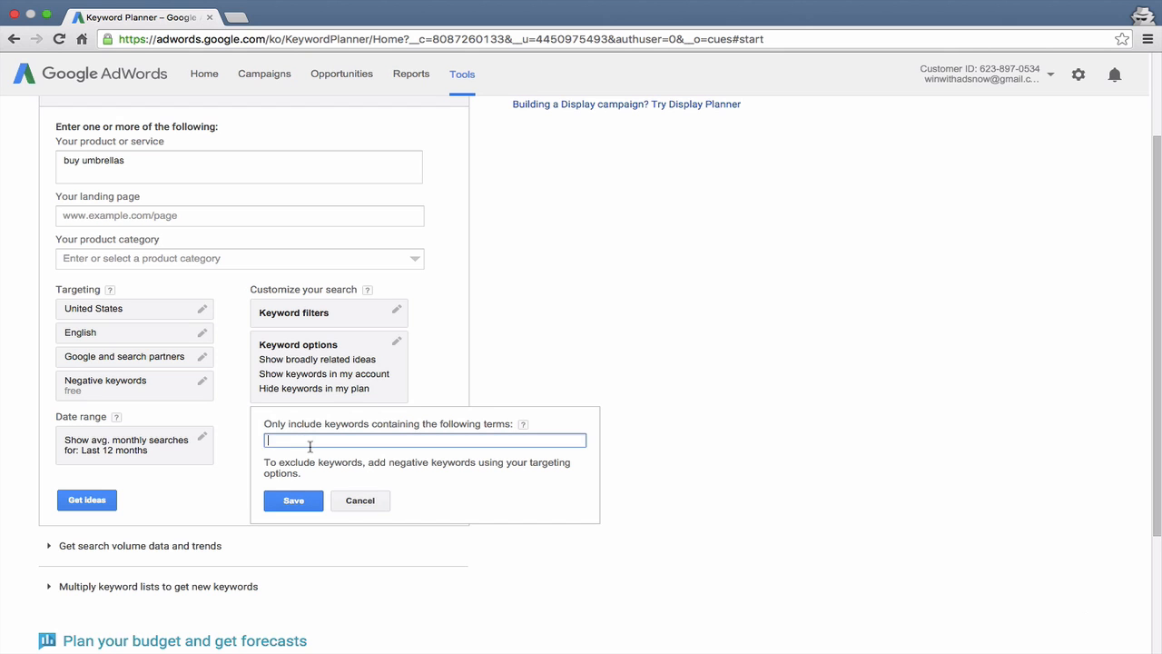
type("buy")
key("BackSpace")
key("BackSpace")
key("BackSpace")
left_click(360, 500)
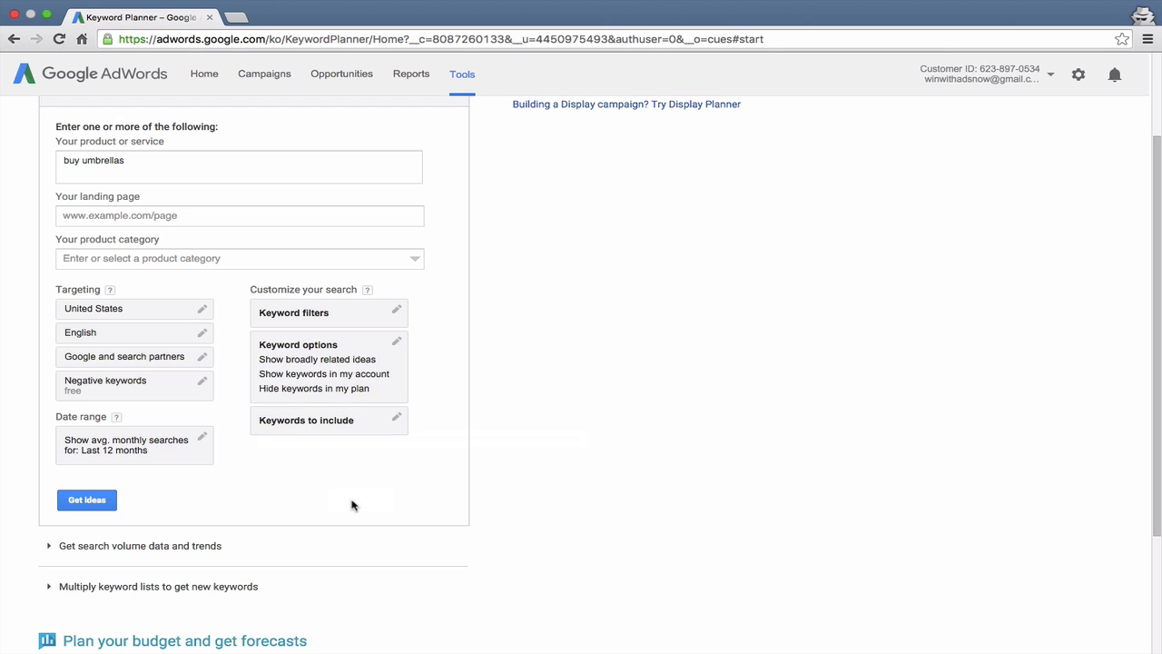